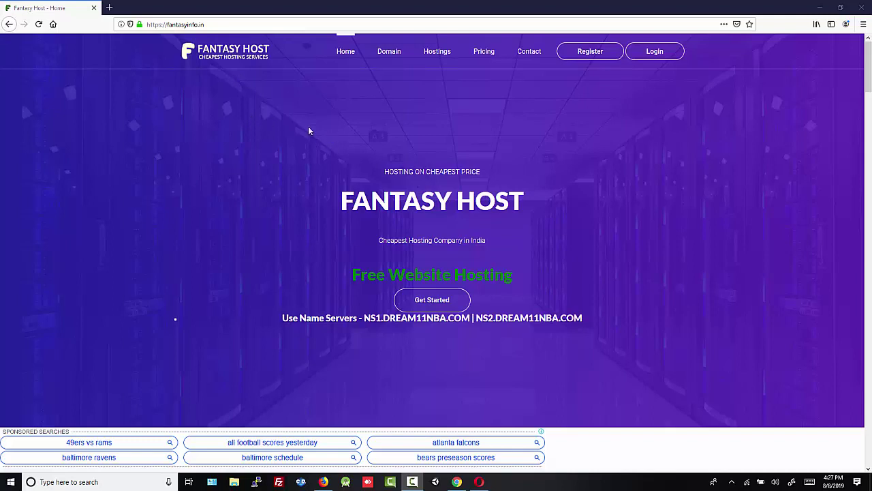
# Look over the Free plan card: its name, 'Free for All' tagline and ₹00 price.
pyautogui.moveTo(328, 201); pyautogui.dragTo(542, 208)
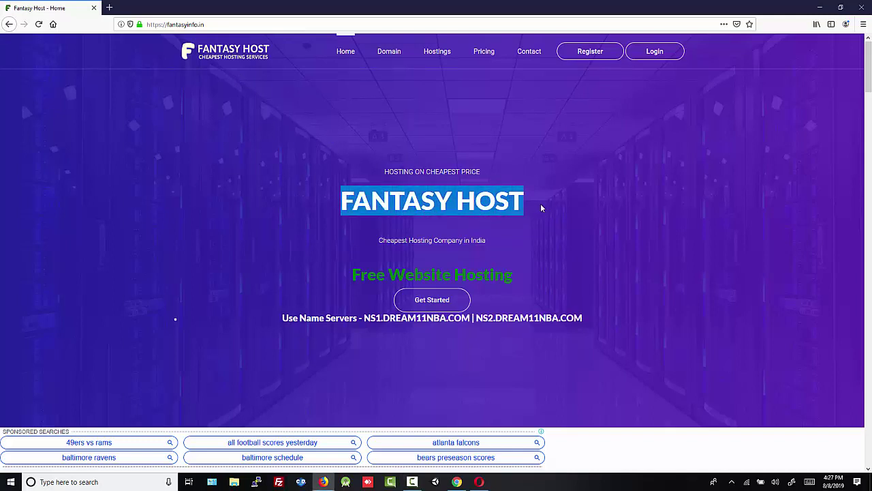
pyautogui.click(569, 235)
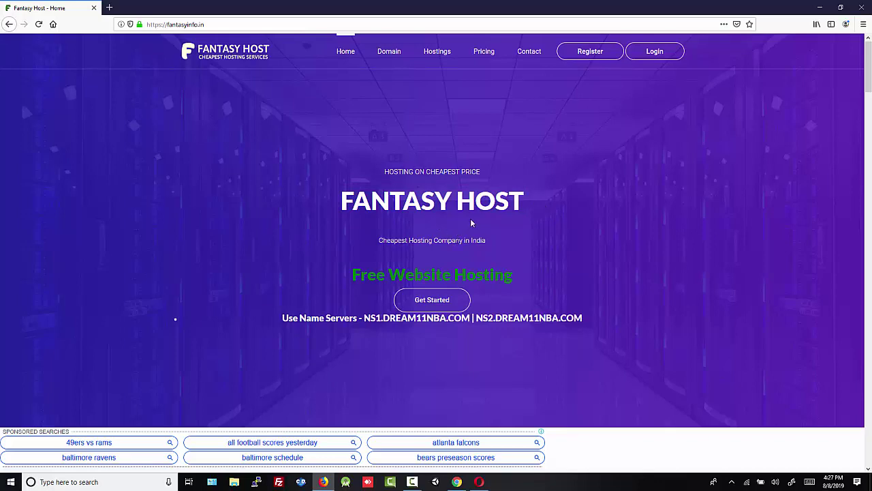
pyautogui.scroll(-3, 443, 205)
pyautogui.scroll(-14, 455, 184)
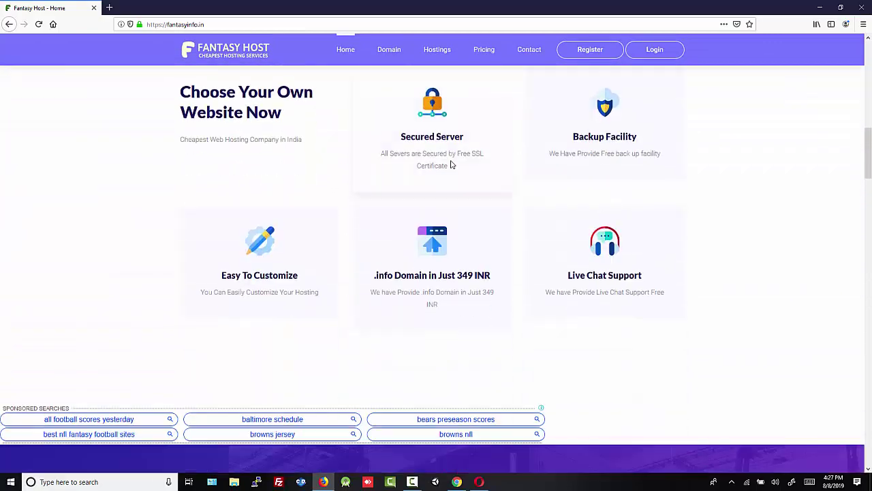
pyautogui.scroll(-2, 450, 171)
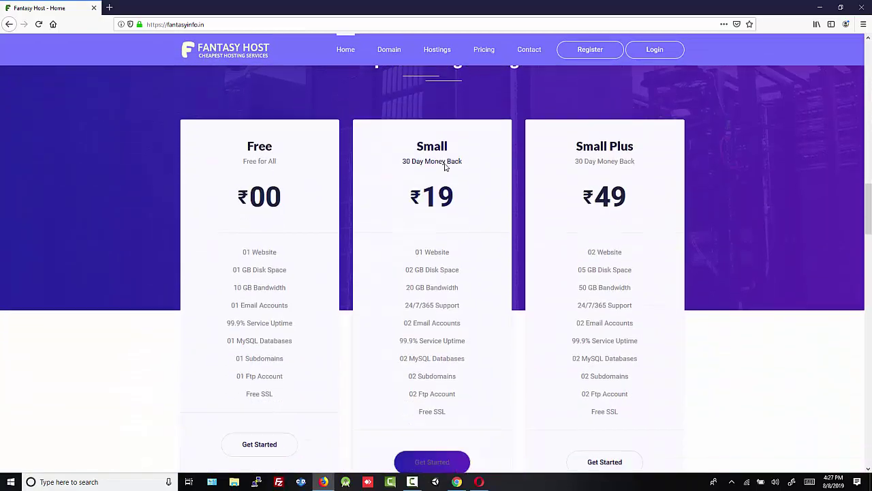
pyautogui.doubleClick(273, 147)
pyautogui.click(275, 151)
pyautogui.moveTo(244, 163); pyautogui.dragTo(288, 165)
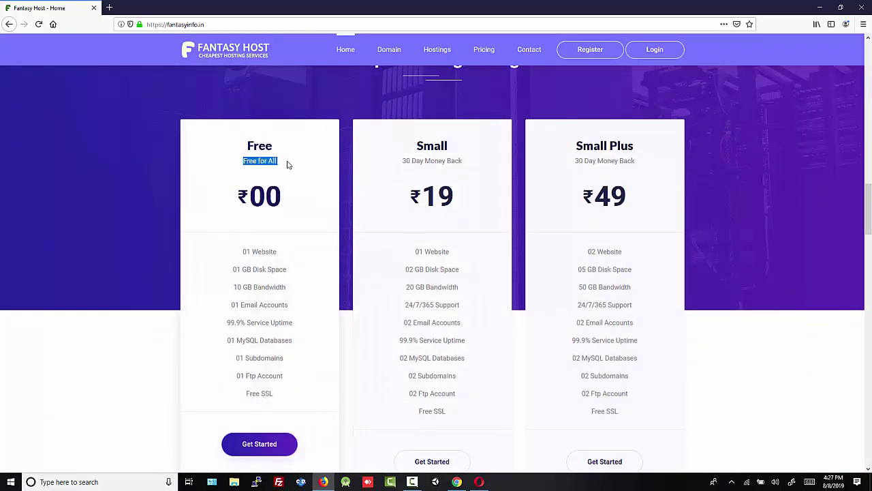
pyautogui.click(290, 166)
pyautogui.doubleClick(274, 196)
pyautogui.click(295, 205)
# Compare the Small, Small Plus, Premium 299 and Ultimate ₹599 plan prices.
pyautogui.scroll(-1, 304, 190)
pyautogui.moveTo(411, 166); pyautogui.dragTo(463, 156)
pyautogui.click(467, 157)
pyautogui.moveTo(568, 158); pyautogui.dragTo(629, 151)
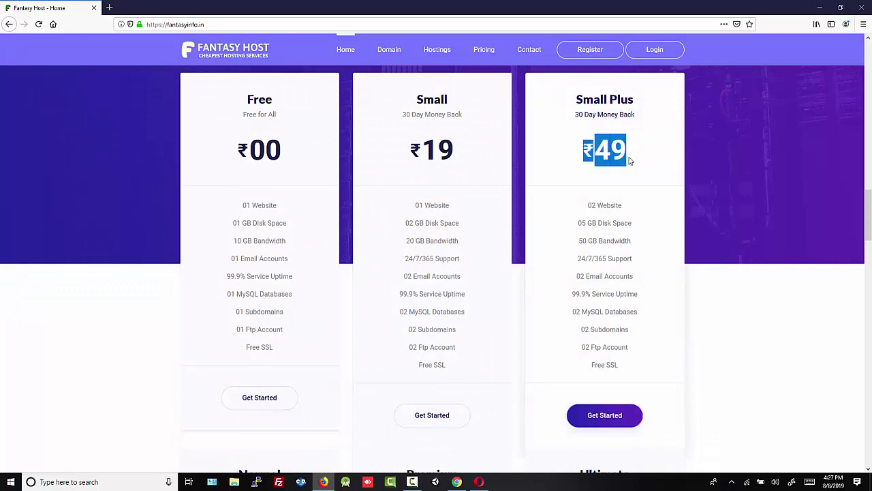
pyautogui.click(634, 167)
pyautogui.scroll(-2, 549, 197)
pyautogui.scroll(-5, 468, 243)
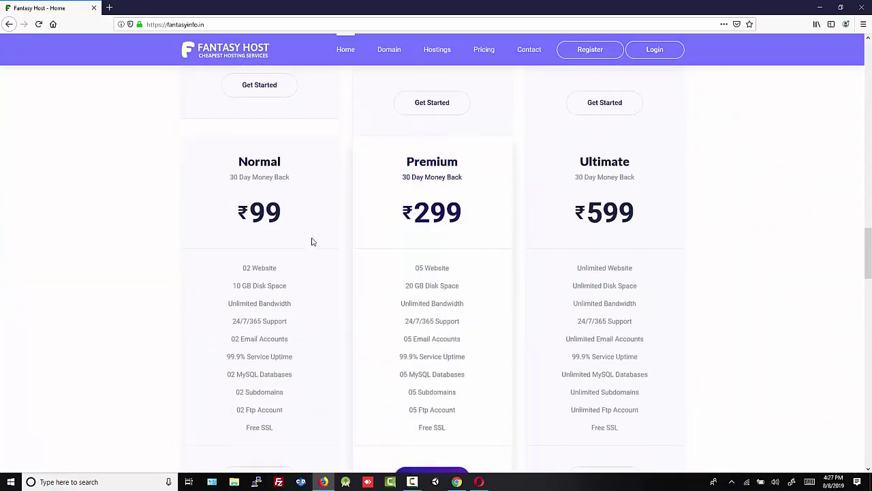
pyautogui.moveTo(238, 201); pyautogui.dragTo(266, 202)
pyautogui.moveTo(413, 201); pyautogui.dragTo(481, 207)
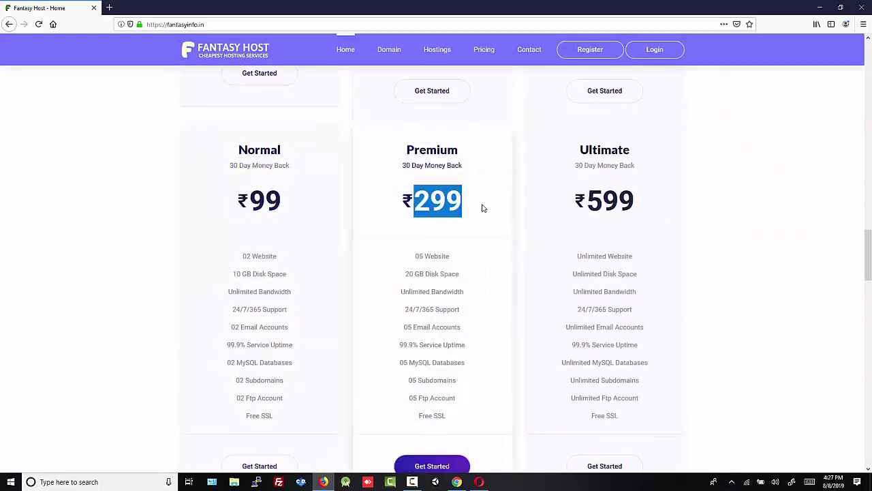
pyautogui.moveTo(577, 201); pyautogui.dragTo(636, 203)
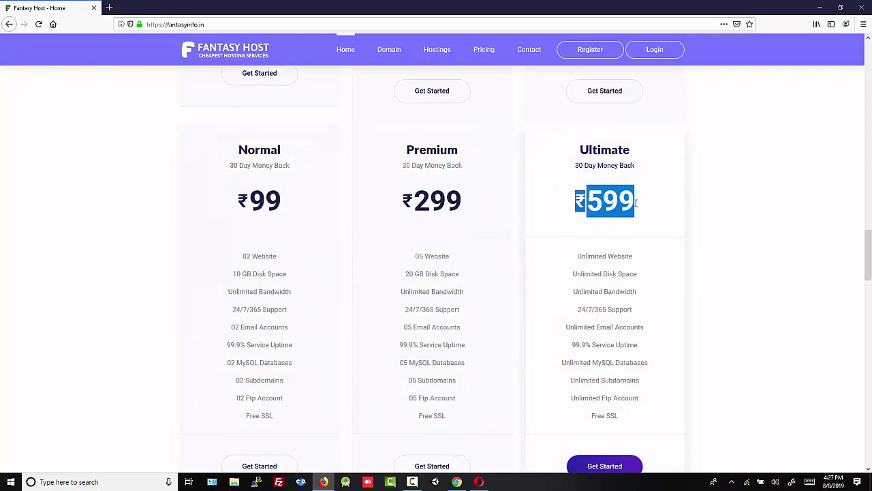
pyautogui.click(635, 208)
# Recheck the Free plan's ₹00 price and choose Get Started on the Free card.
pyautogui.scroll(5, 538, 300)
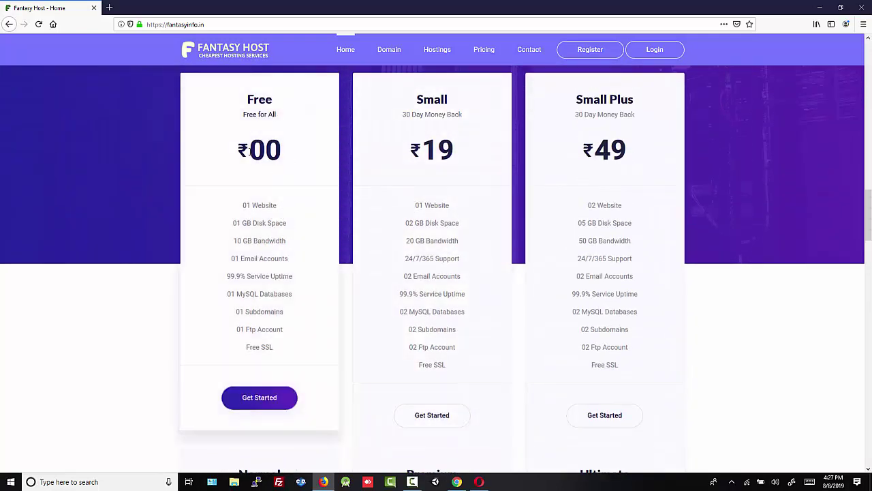
pyautogui.moveTo(290, 161); pyautogui.dragTo(235, 155)
pyautogui.click(297, 162)
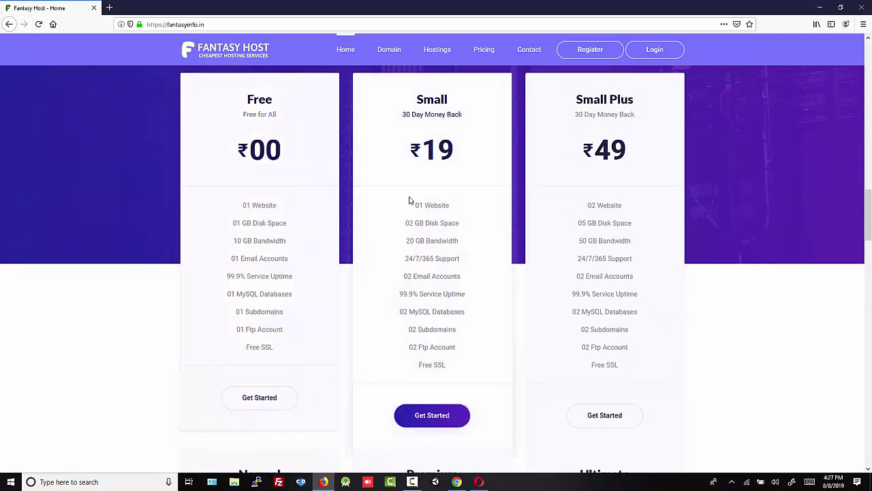
pyautogui.scroll(-5, 411, 200)
pyautogui.scroll(5, 539, 258)
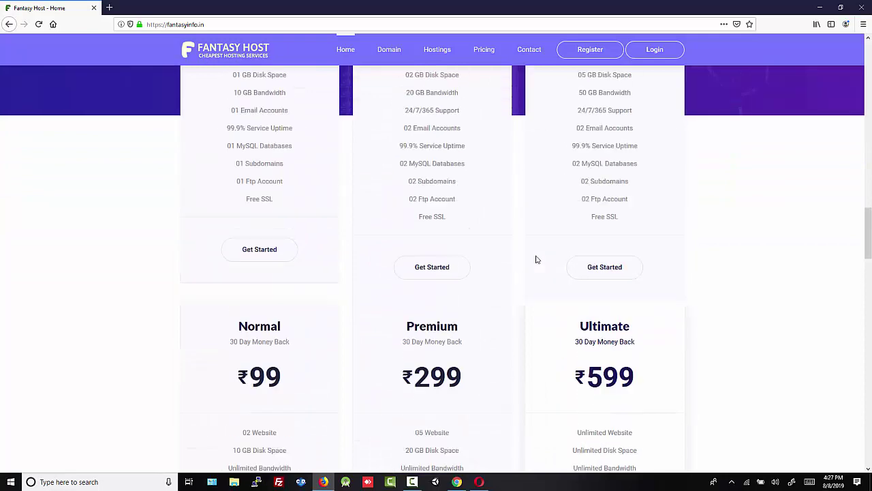
pyautogui.scroll(-1, 379, 227)
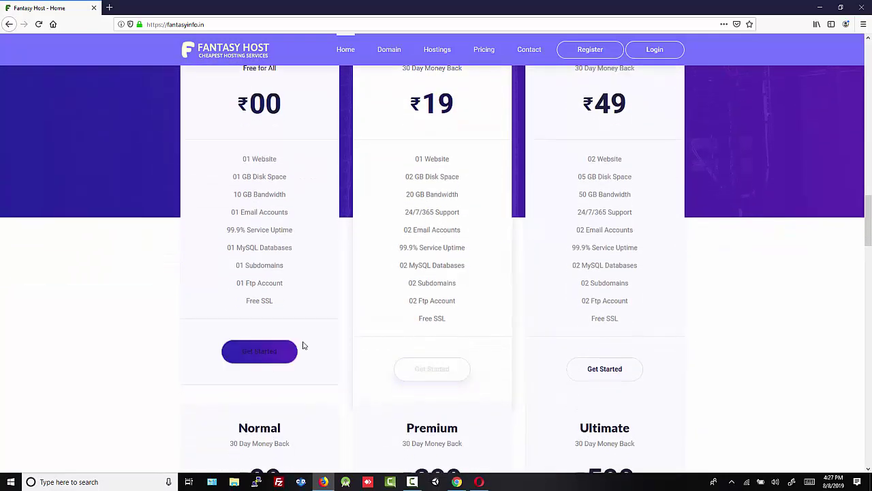
pyautogui.click(262, 352)
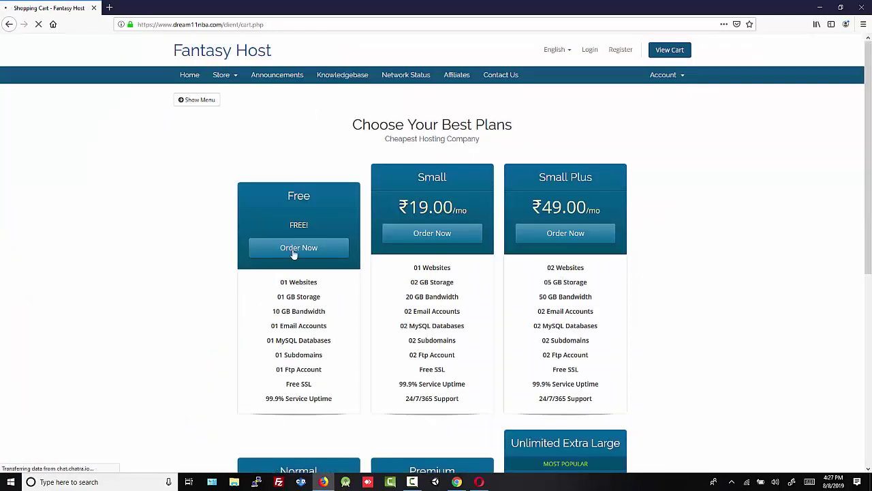
# Check the Free plan's FREE! price and select Order Now under it.
pyautogui.doubleClick(293, 198)
pyautogui.doubleClick(308, 224)
pyautogui.click(318, 252)
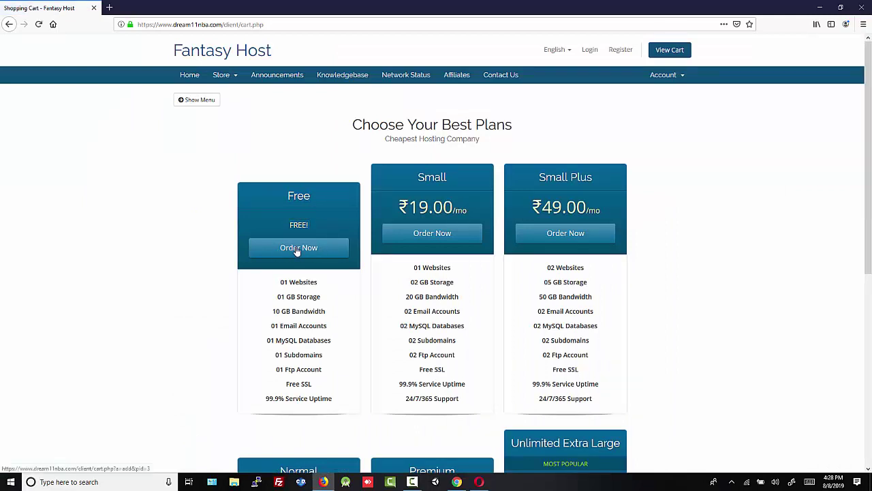
pyautogui.click(296, 250)
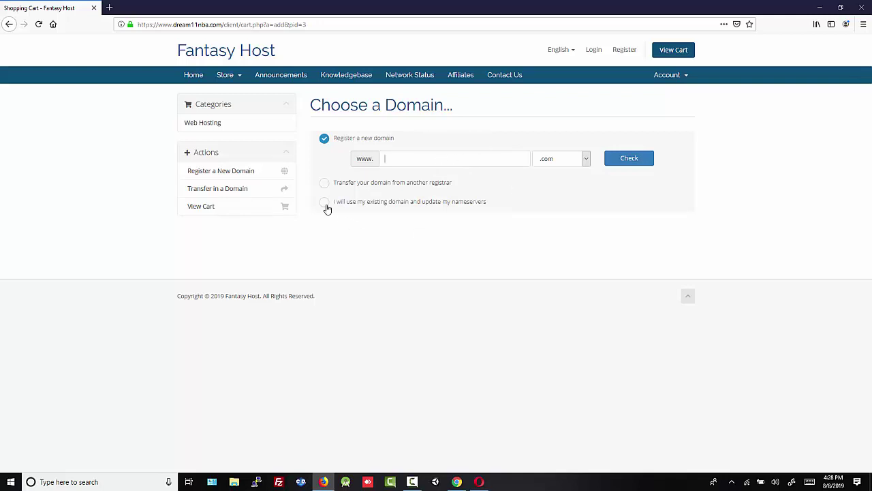
# Use the existing domain onlinehero.tk, confirmed in the Freenom domain list, for the order.
pyautogui.click(324, 201)
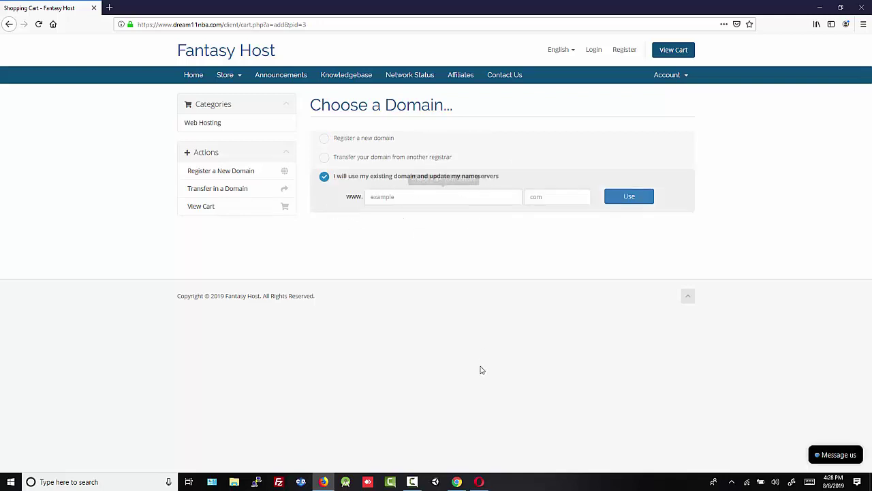
pyautogui.click(457, 482)
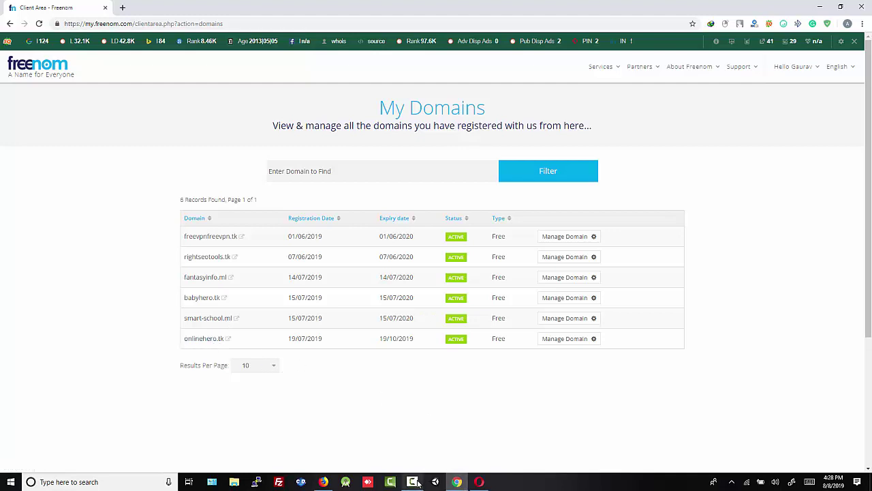
pyautogui.click(324, 482)
pyautogui.click(389, 196)
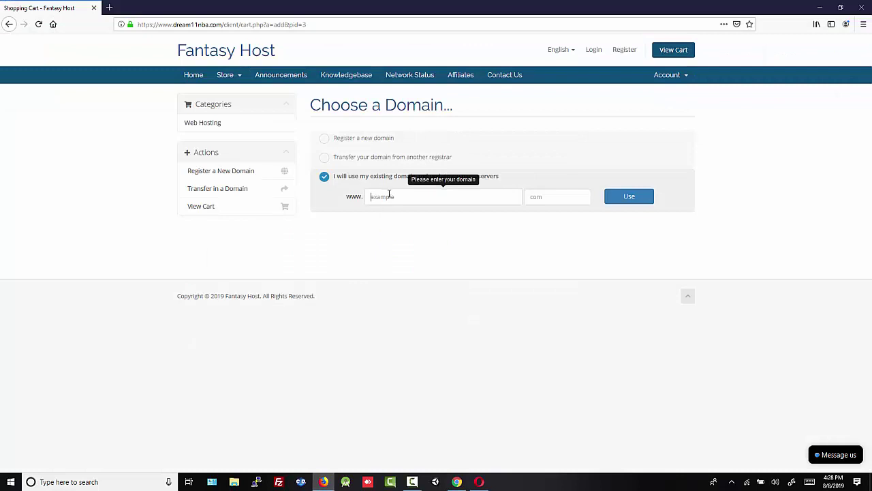
pyautogui.write('onlinehero')
pyautogui.click(537, 199)
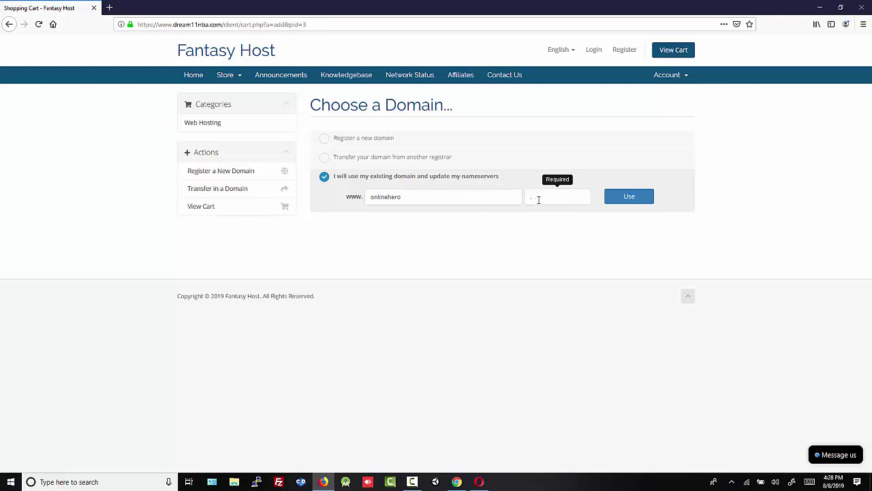
pyautogui.click(623, 202)
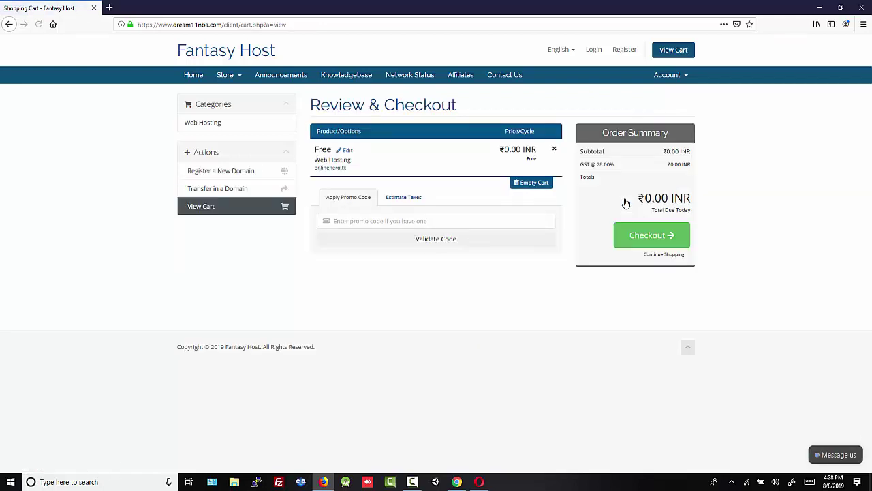
# Confirm the Free plan at ₹0.00 in the cart and proceed to Checkout.
pyautogui.moveTo(314, 150); pyautogui.dragTo(328, 152)
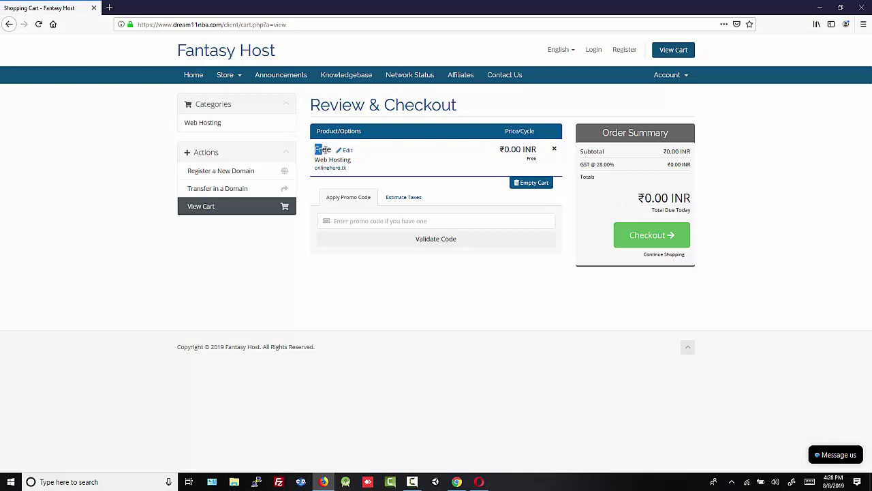
pyautogui.moveTo(505, 149); pyautogui.dragTo(525, 150)
pyautogui.click(558, 171)
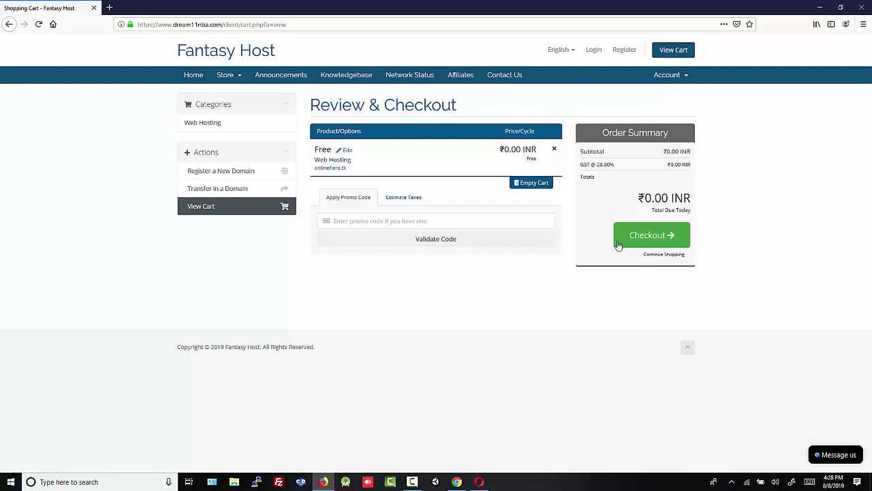
pyautogui.click(646, 241)
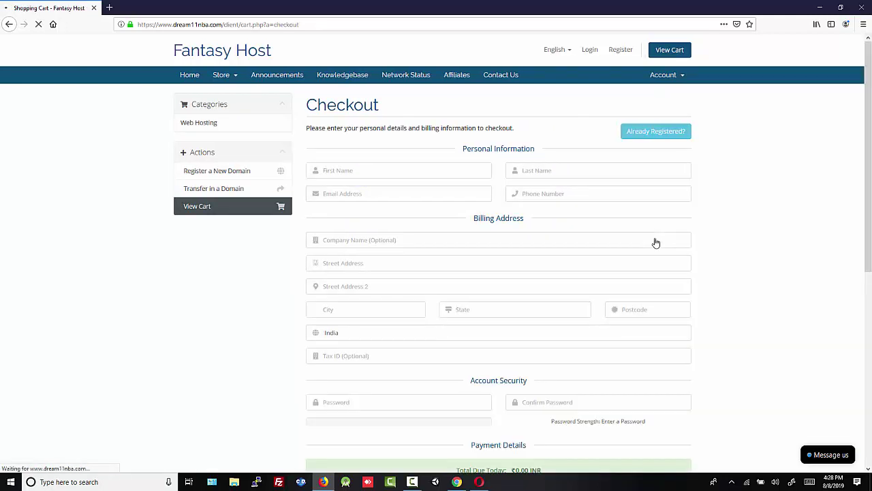
# Fill in the customer's first name under Personal Information on the Checkout form.
pyautogui.moveTo(308, 104); pyautogui.dragTo(391, 108)
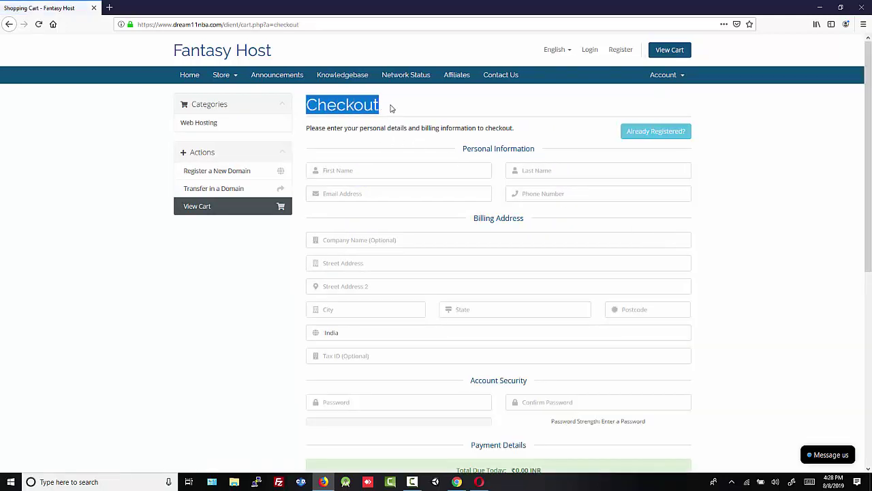
pyautogui.click(392, 109)
pyautogui.scroll(-4, 323, 336)
pyautogui.scroll(4, 296, 242)
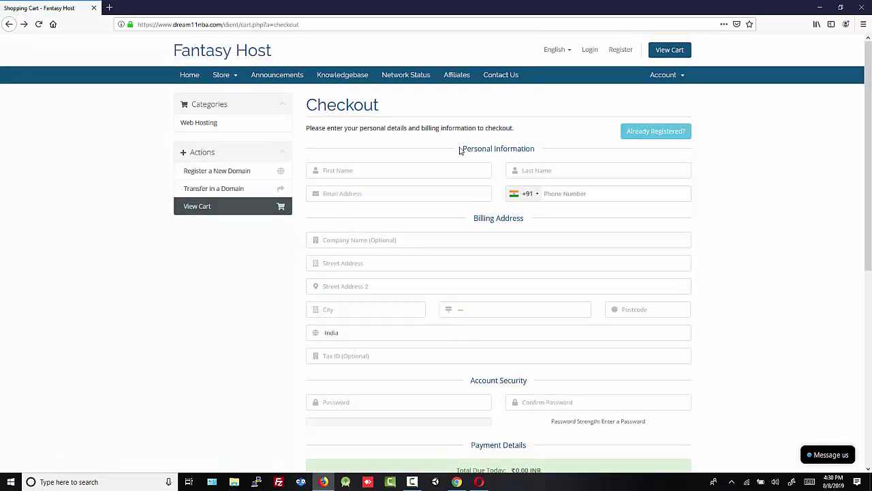
pyautogui.moveTo(460, 150); pyautogui.dragTo(534, 150)
pyautogui.click(536, 145)
pyautogui.click(361, 169)
pyautogui.write('Des')
pyautogui.write('iugad')
# Fill the Email Address and Phone Number fields with the customer's contact details.
pyautogui.click(431, 194)
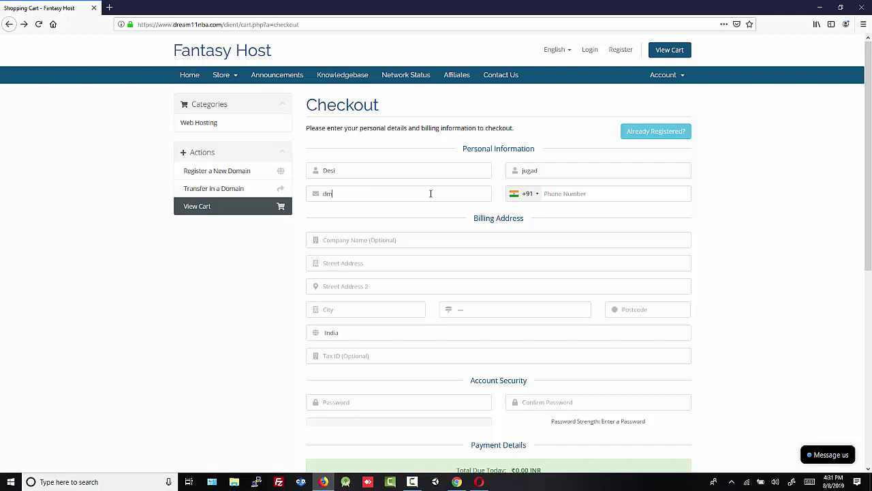
pyautogui.click(555, 197)
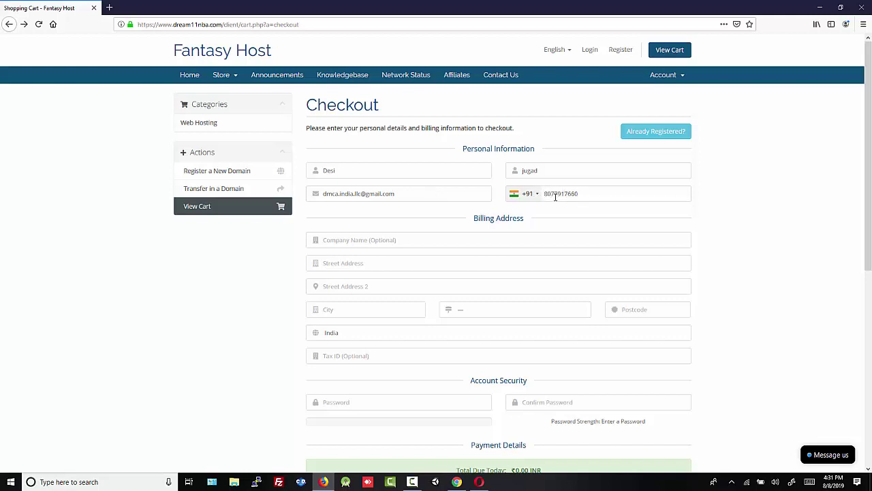
# Fill in the company name, both street address lines and the city using autofill suggestions.
pyautogui.click(375, 243)
pyautogui.write('Desi Jugad')
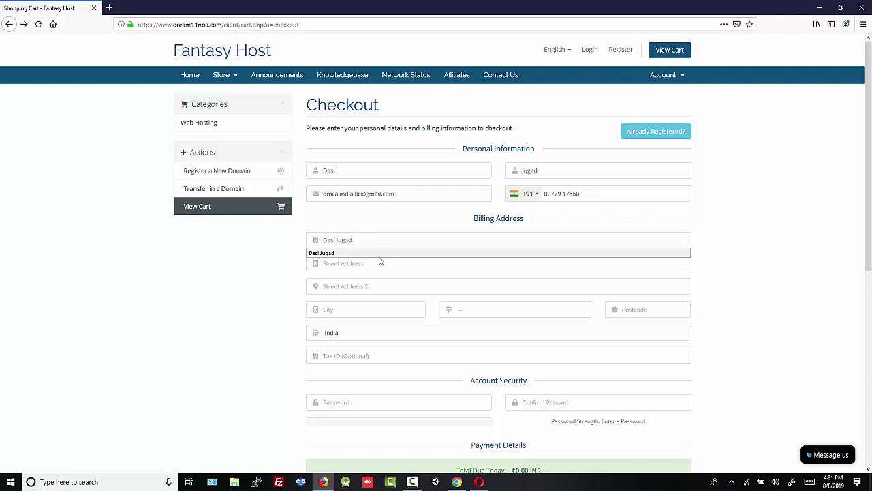
pyautogui.click(360, 262)
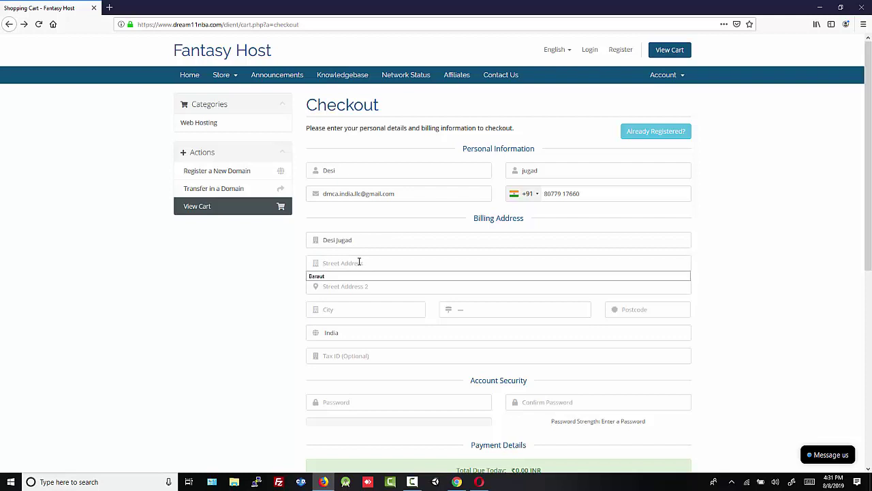
pyautogui.click(345, 277)
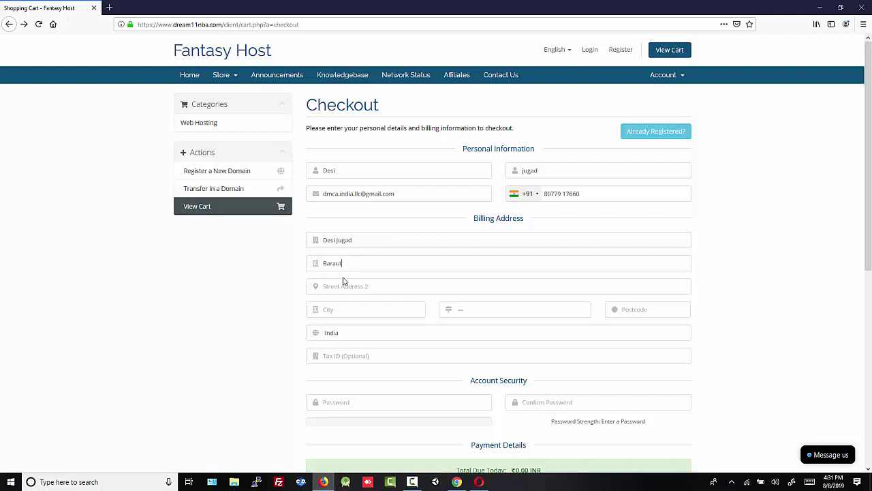
pyautogui.click(344, 287)
pyautogui.write('Ba')
pyautogui.write('B')
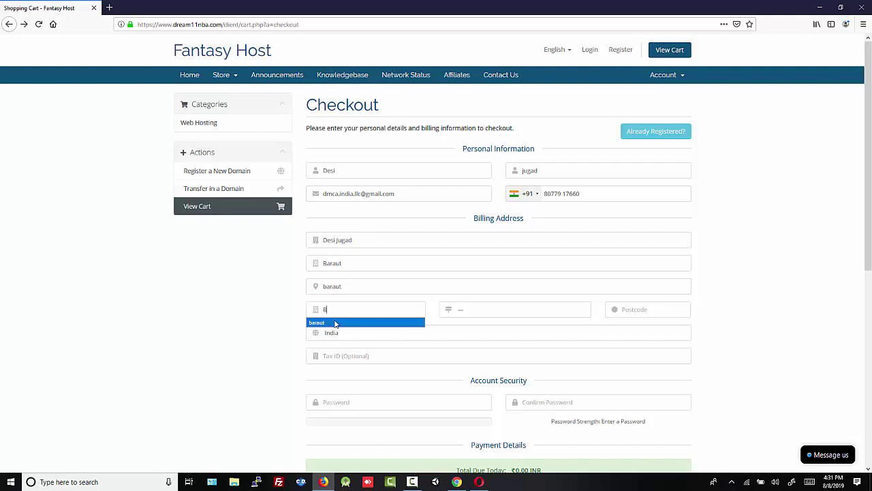
pyautogui.click(335, 323)
# Set the state to Uttar Pradesh and accept the suggested postcode.
pyautogui.click(475, 312)
pyautogui.write('ma')
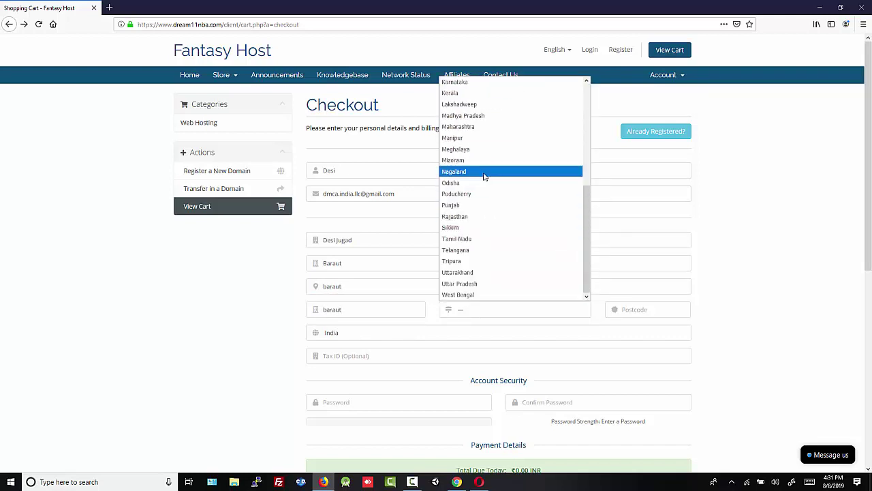
pyautogui.click(483, 283)
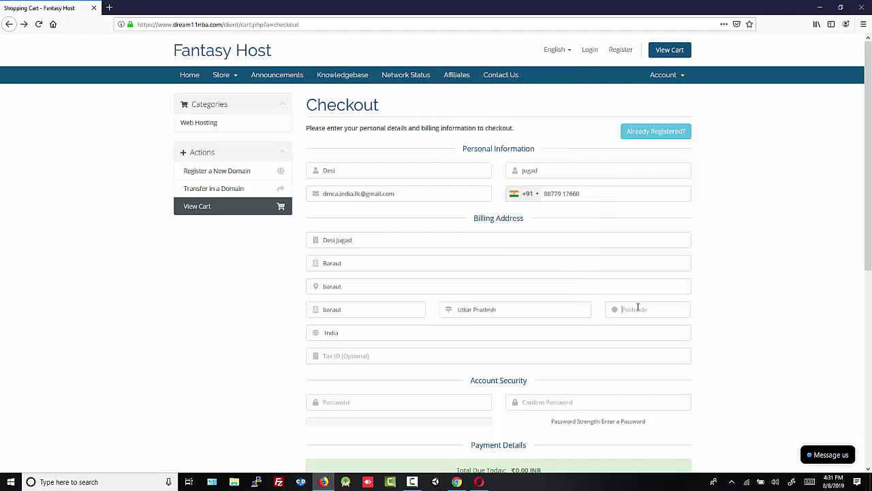
pyautogui.write('2')
pyautogui.click(635, 323)
# Enter the account password and retype it to confirm, then check the zero total due.
pyautogui.scroll(-2, 340, 355)
pyautogui.click(343, 310)
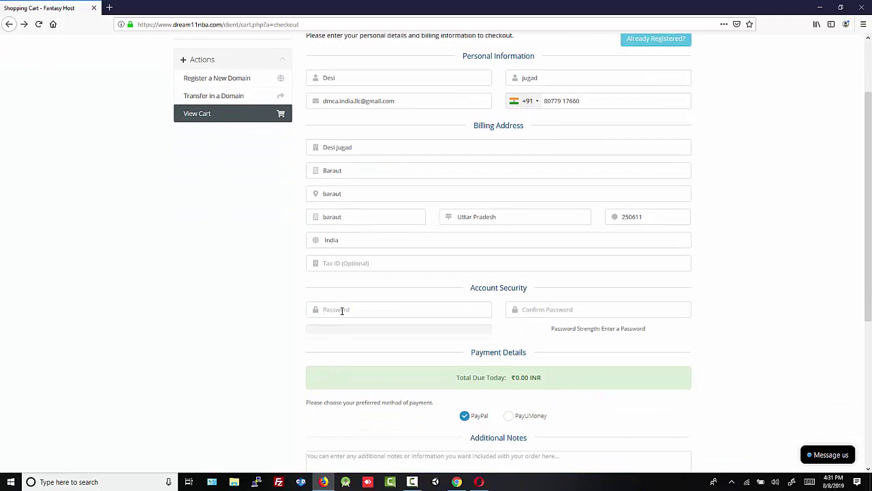
pyautogui.write('********')
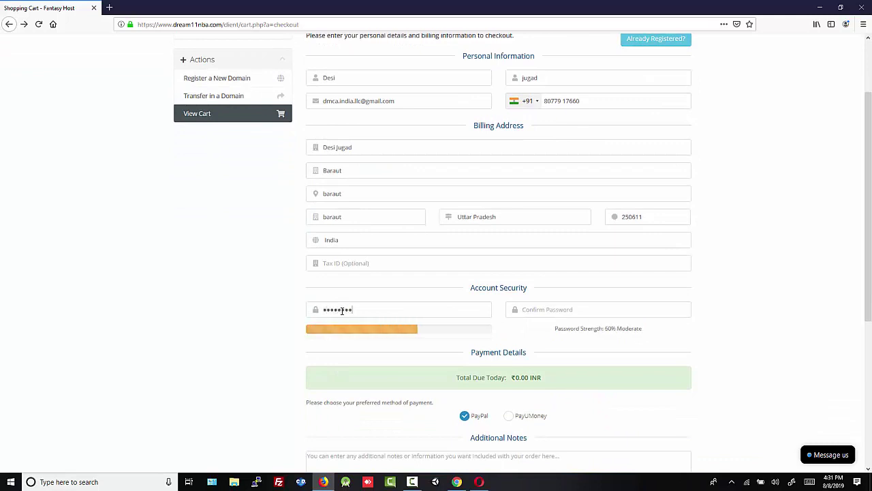
pyautogui.click(543, 306)
pyautogui.write('***')
pyautogui.press('BackSpace')
pyautogui.press('BackSpace')
pyautogui.press('BackSpace')
pyautogui.write('******')
pyautogui.scroll(-4, 527, 302)
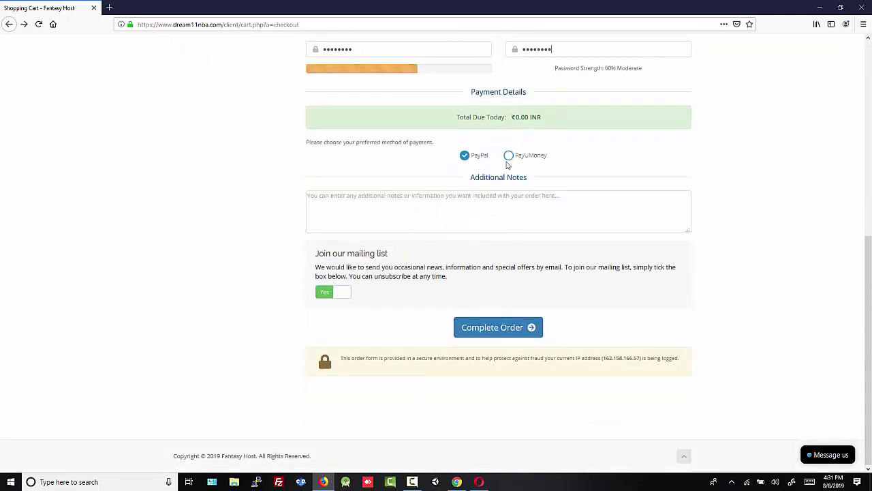
pyautogui.moveTo(512, 117); pyautogui.dragTo(536, 118)
pyautogui.click(548, 118)
# Complete the order, review the order number and e-mail verification notice, then switch to Chrome.
pyautogui.click(515, 328)
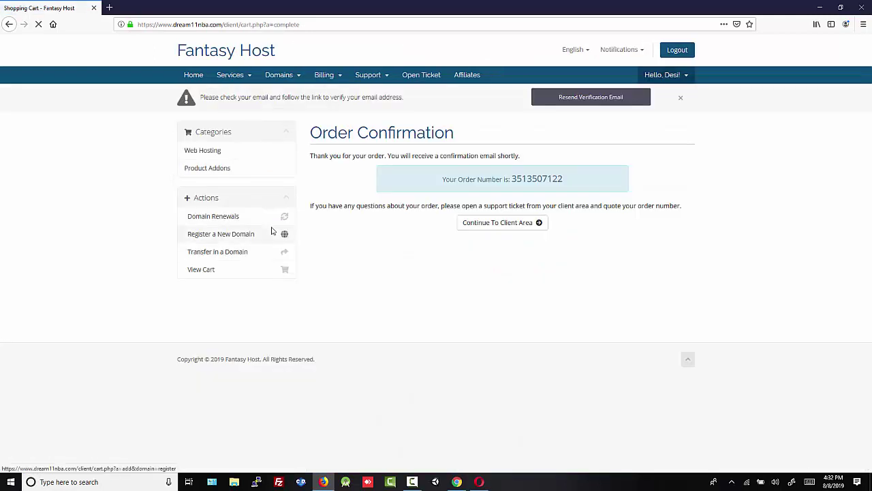
pyautogui.moveTo(443, 180); pyautogui.dragTo(572, 184)
pyautogui.click(575, 182)
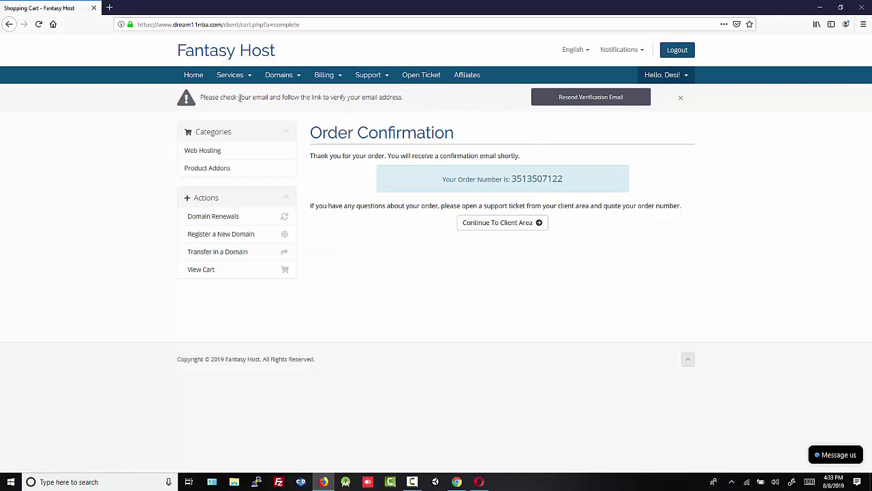
pyautogui.moveTo(201, 99); pyautogui.dragTo(385, 107)
pyautogui.click(356, 97)
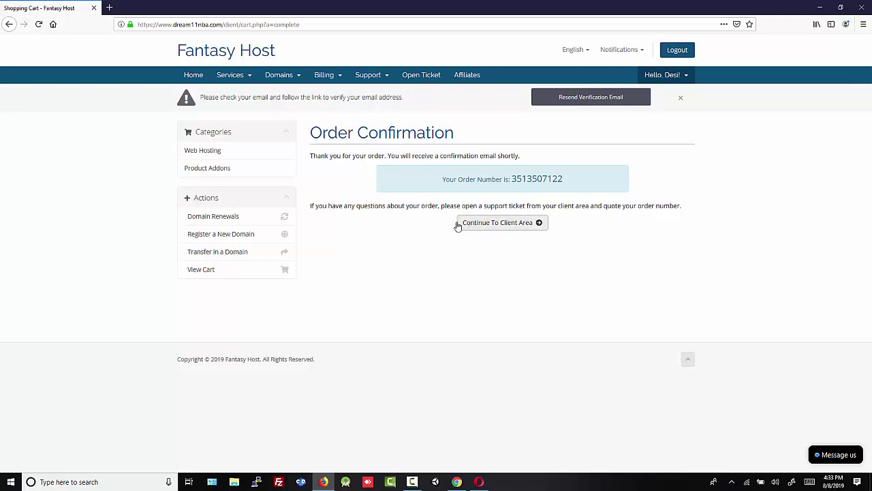
pyautogui.click(456, 482)
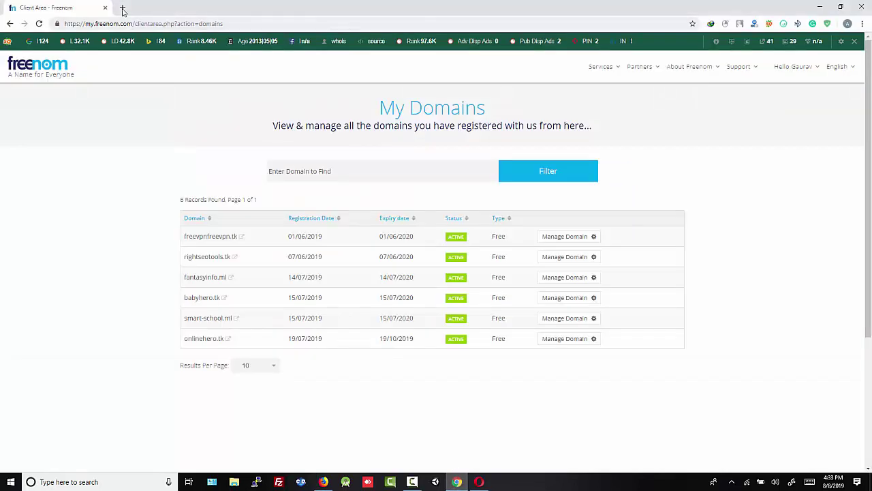
# Open the Fantasy Host Order Confirmation email and compare its order number with the order page.
pyautogui.click(122, 8)
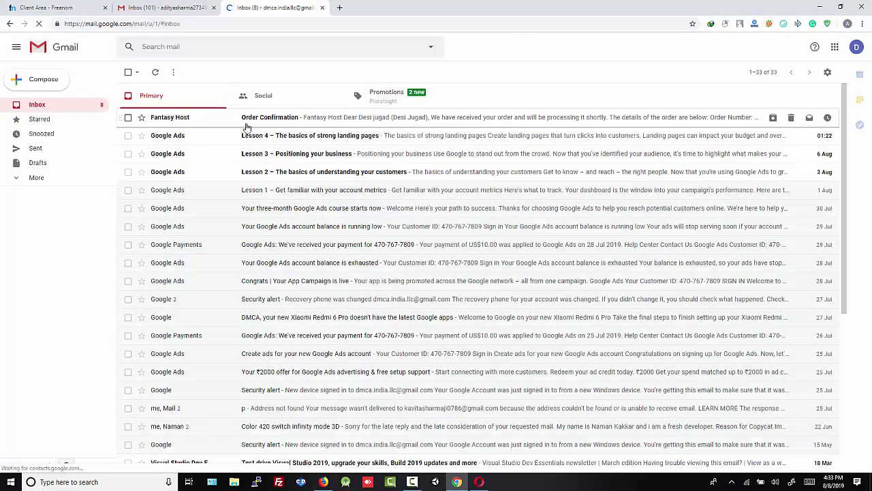
pyautogui.click(327, 121)
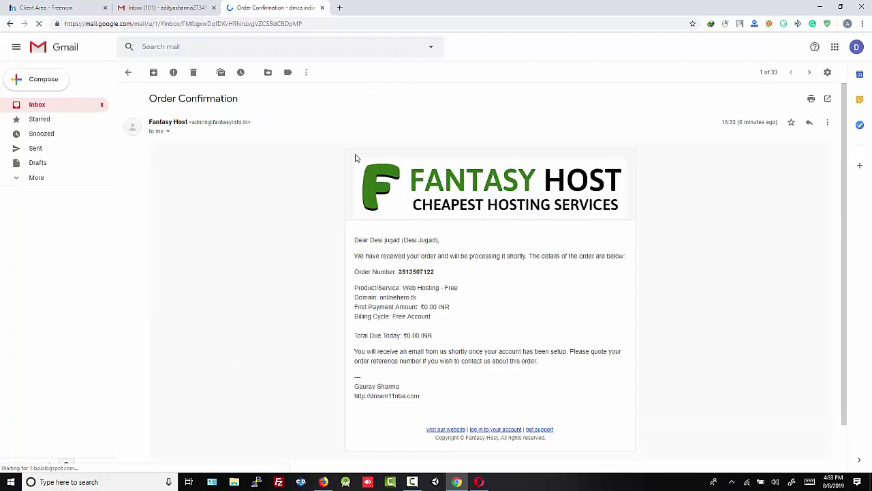
pyautogui.doubleClick(414, 271)
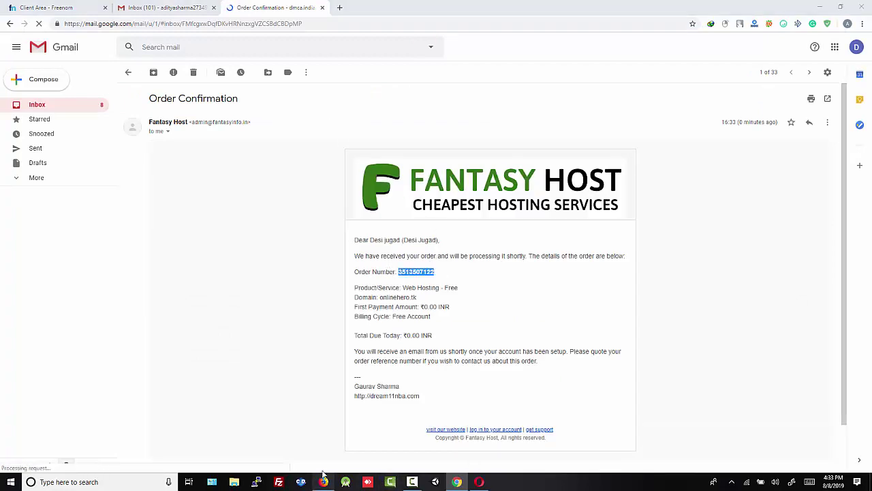
pyautogui.click(323, 482)
pyautogui.moveTo(516, 180); pyautogui.dragTo(572, 183)
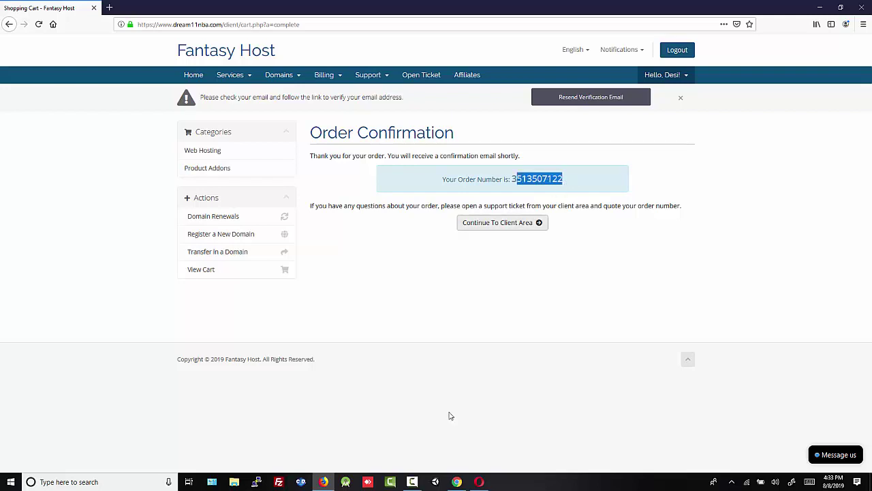
pyautogui.click(457, 482)
# Review the email's Free Account billing cycle and order details, then return to the inbox.
pyautogui.scroll(-1, 450, 303)
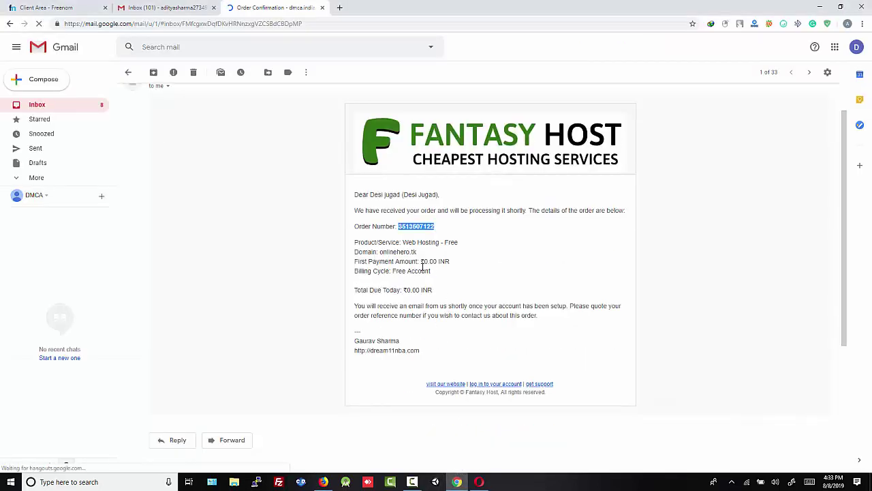
pyautogui.moveTo(421, 263); pyautogui.dragTo(431, 274)
pyautogui.doubleClick(400, 272)
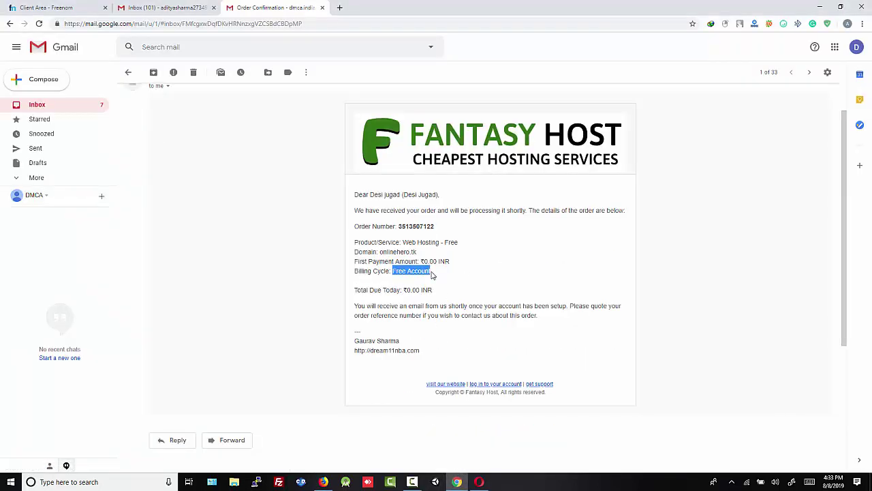
pyautogui.click(473, 283)
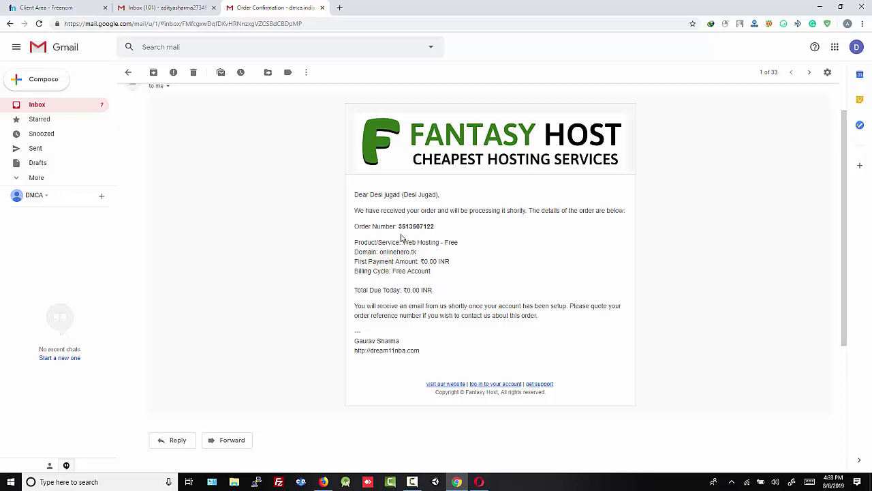
pyautogui.moveTo(402, 222); pyautogui.dragTo(432, 230)
pyautogui.click(427, 231)
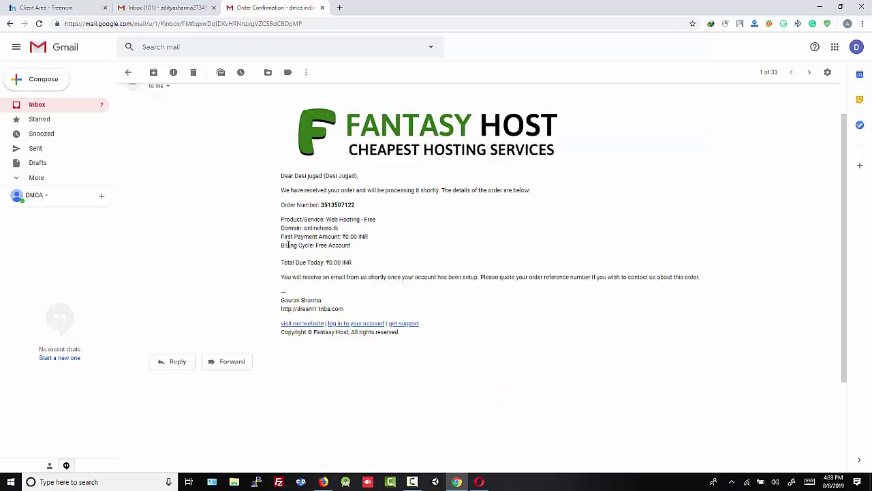
pyautogui.click(52, 107)
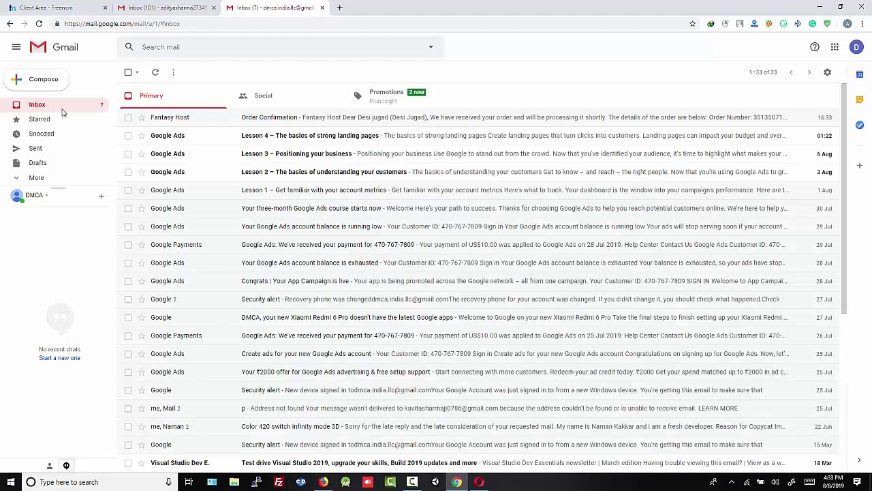
pyautogui.hotkey('alt', 'Tab')
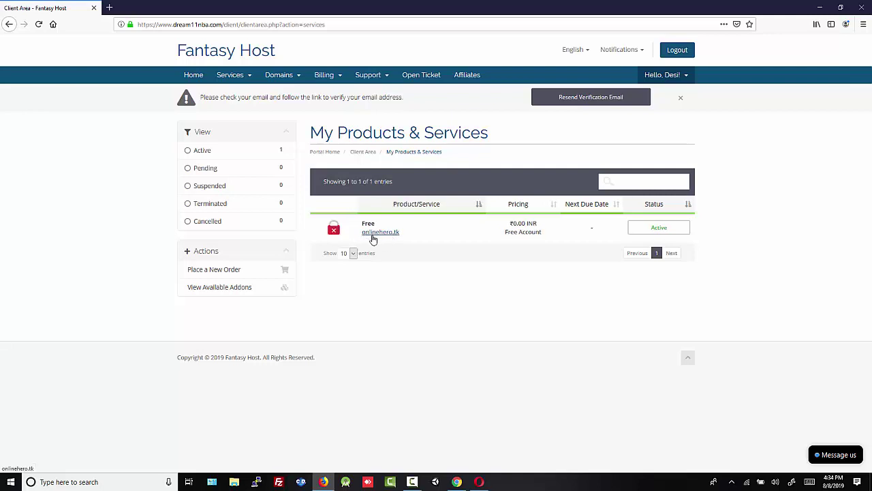
# Open the onlinehero.tk Free Web Hosting service details and look through its usage and billing overview.
pyautogui.click(662, 230)
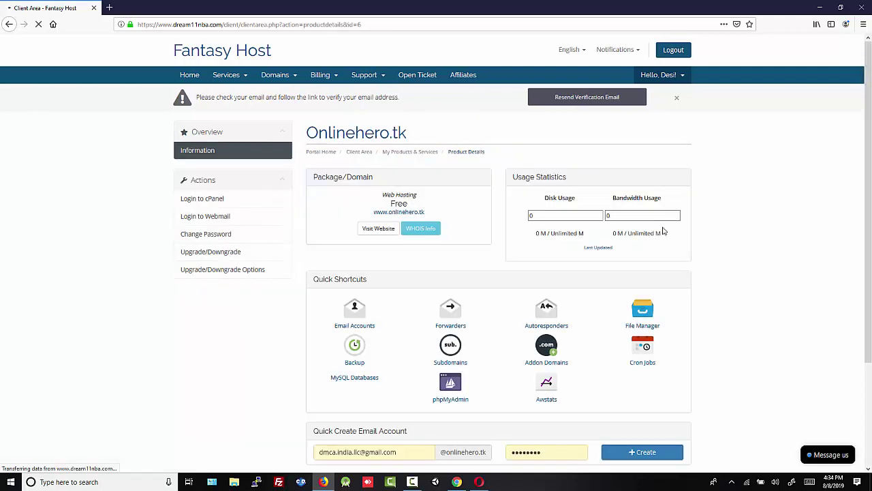
pyautogui.scroll(-1, 554, 255)
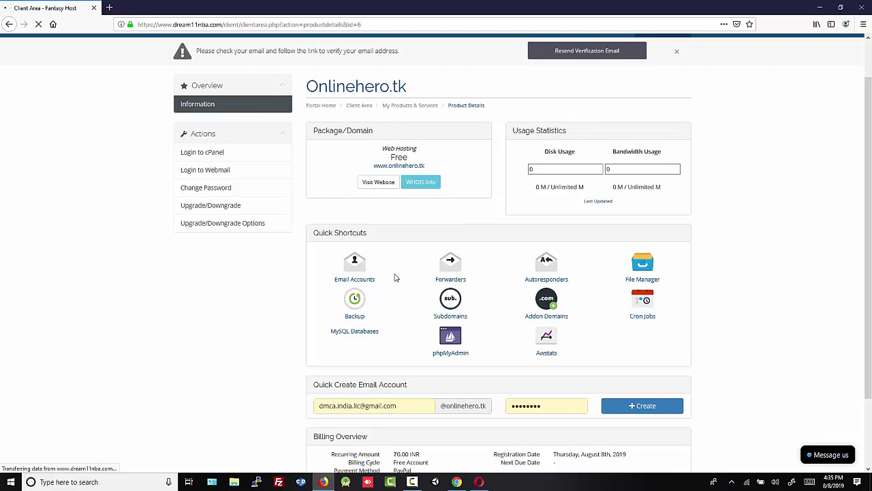
pyautogui.scroll(-1, 383, 335)
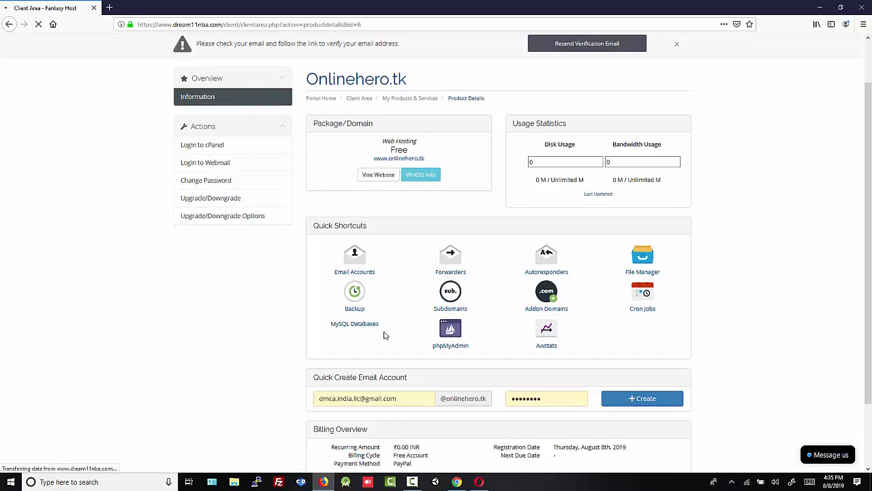
pyautogui.scroll(-2, 384, 334)
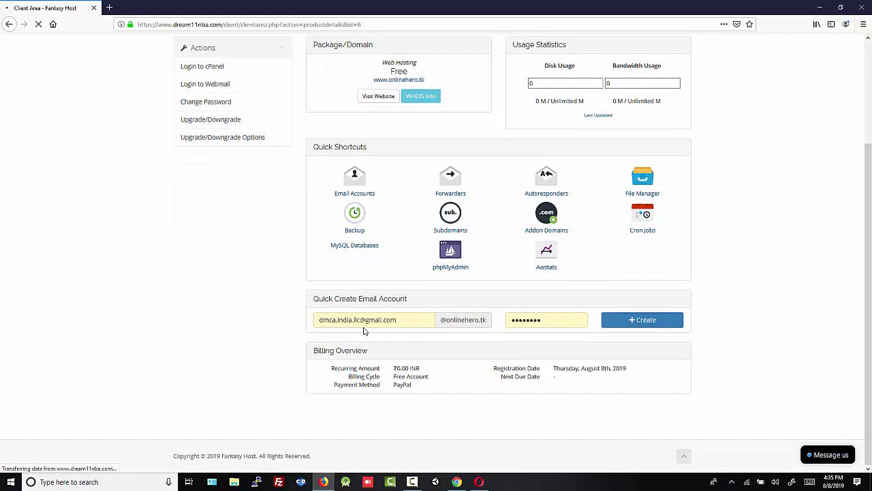
pyautogui.scroll(1, 363, 331)
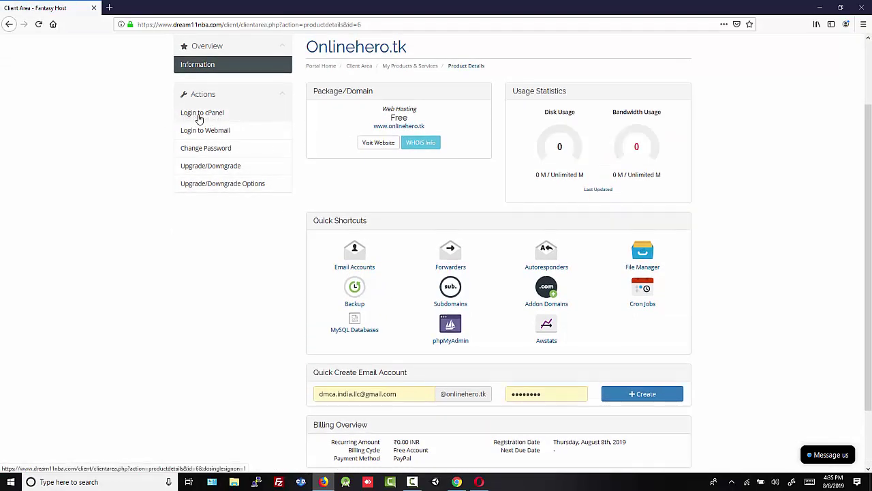
# Log in to cPanel for onlinehero.tk and look over its dashboard.
pyautogui.click(199, 114)
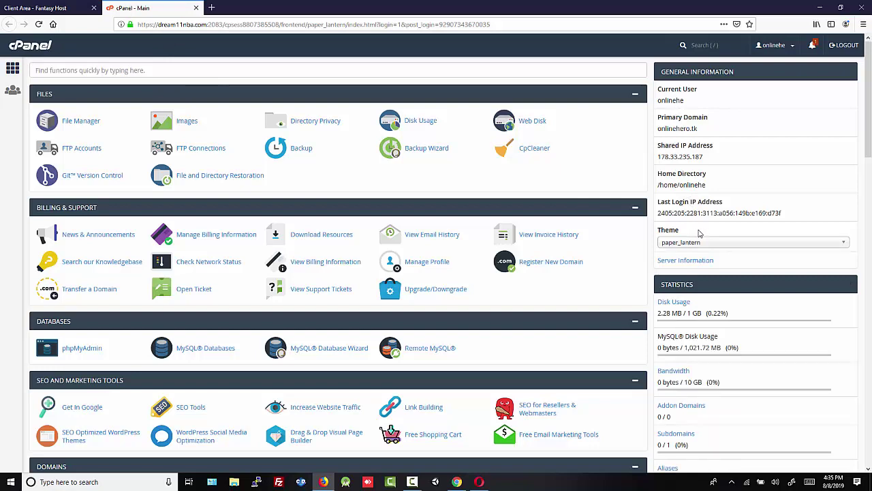
pyautogui.scroll(-3, 699, 304)
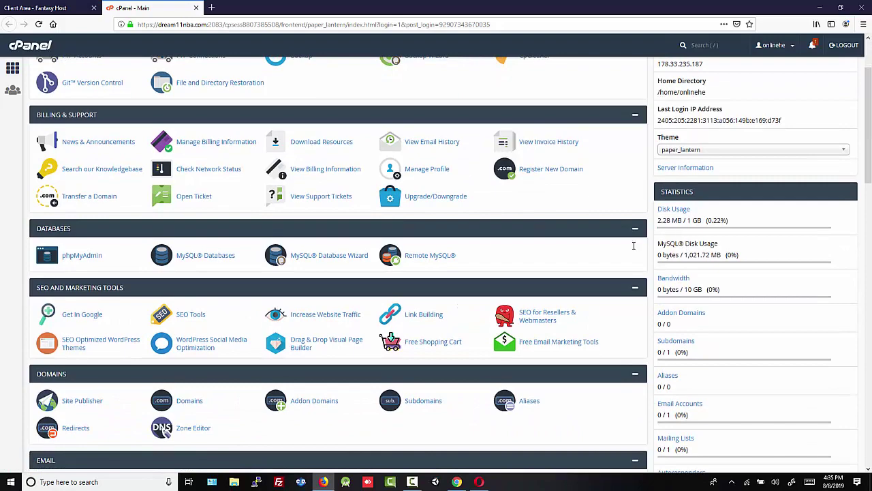
pyautogui.scroll(3, 411, 278)
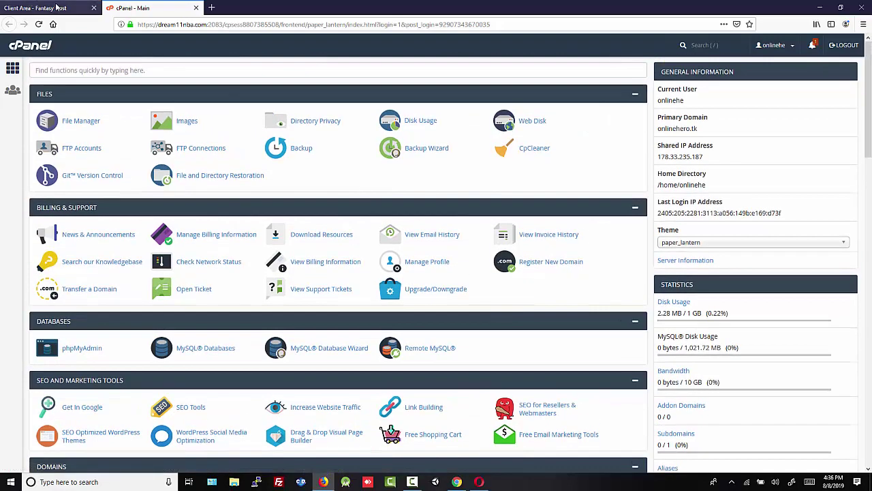
# Go back to the Fantasy Host client area and open a new blank browser tab.
pyautogui.click(58, 7)
pyautogui.scroll(3, 149, 109)
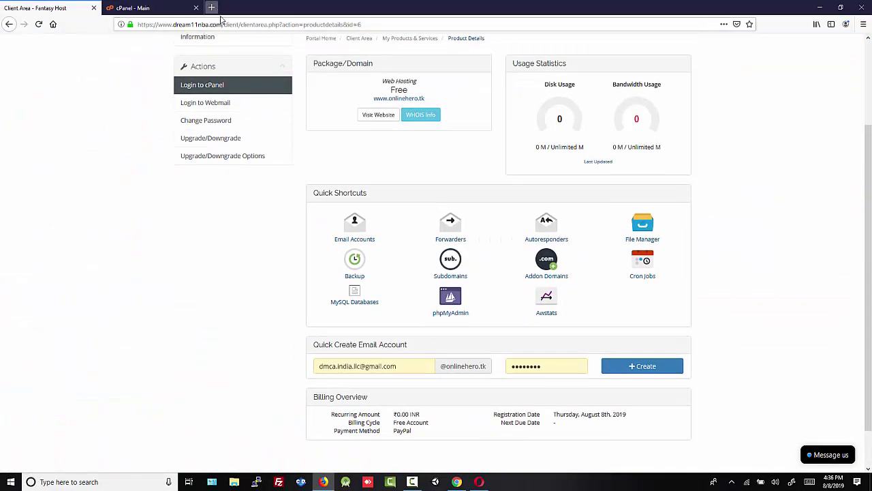
pyautogui.click(212, 8)
# Read NS1/NS2.DREAM11NBA.COM on the Fantasy Host homepage, then return to Freenom's My Domains list.
pyautogui.click(228, 163)
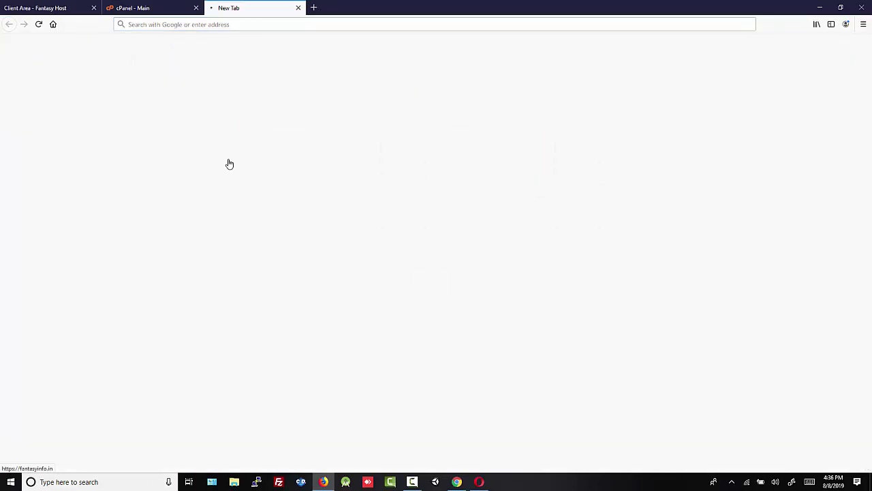
pyautogui.scroll(-1, 327, 214)
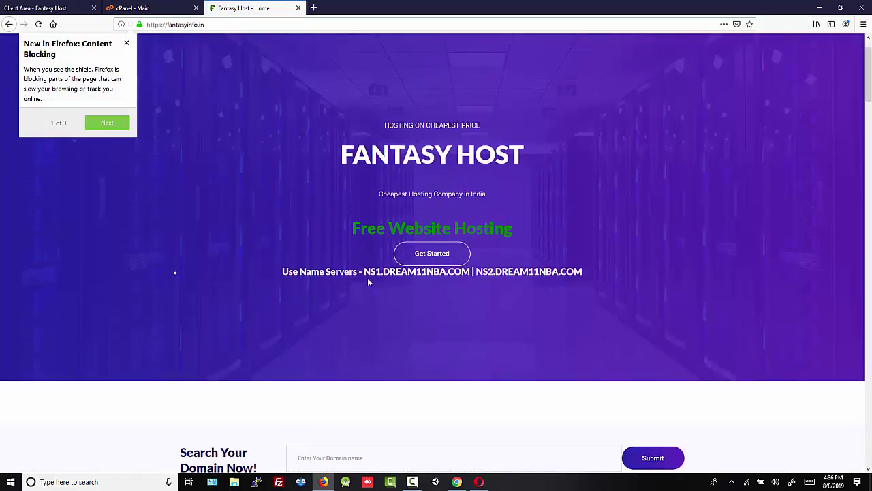
pyautogui.moveTo(364, 271); pyautogui.dragTo(584, 277)
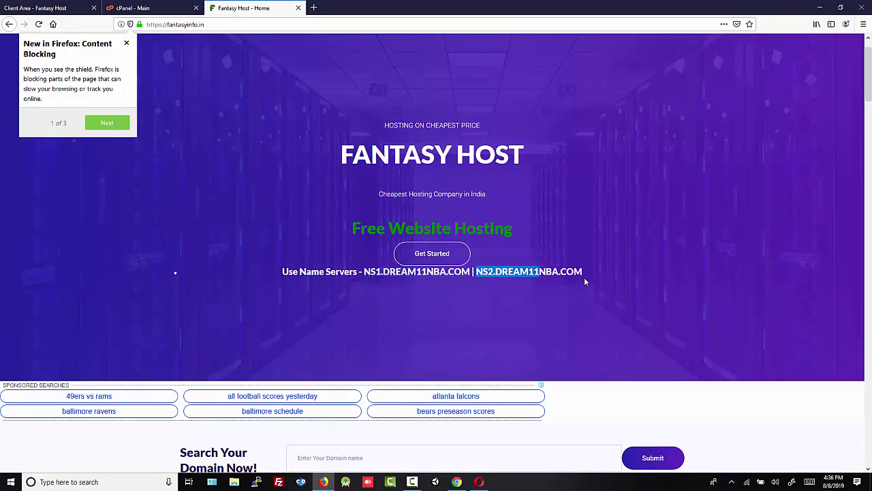
pyautogui.click(582, 274)
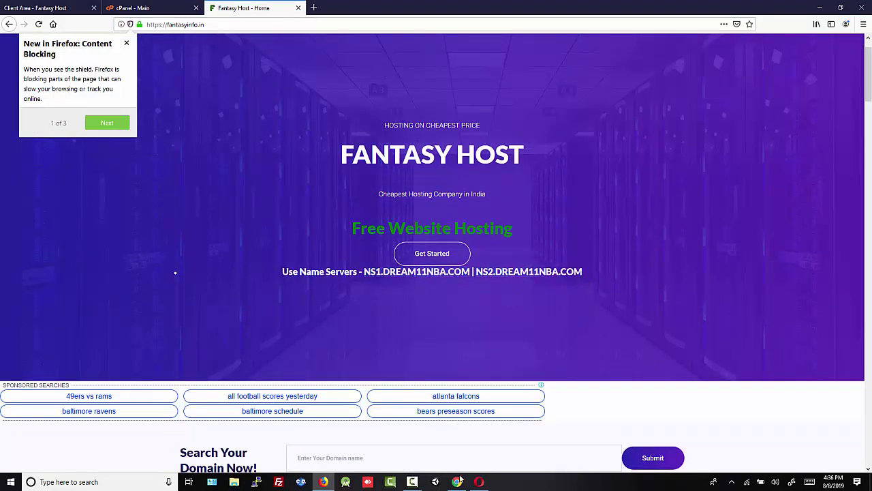
pyautogui.click(461, 479)
pyautogui.click(54, 10)
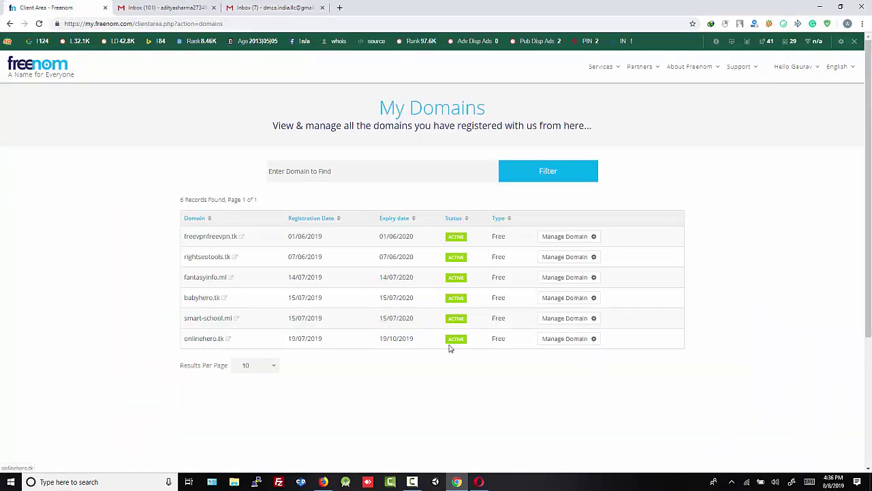
# Open the Nameservers settings for onlinehero.tk and choose custom nameservers.
pyautogui.click(557, 342)
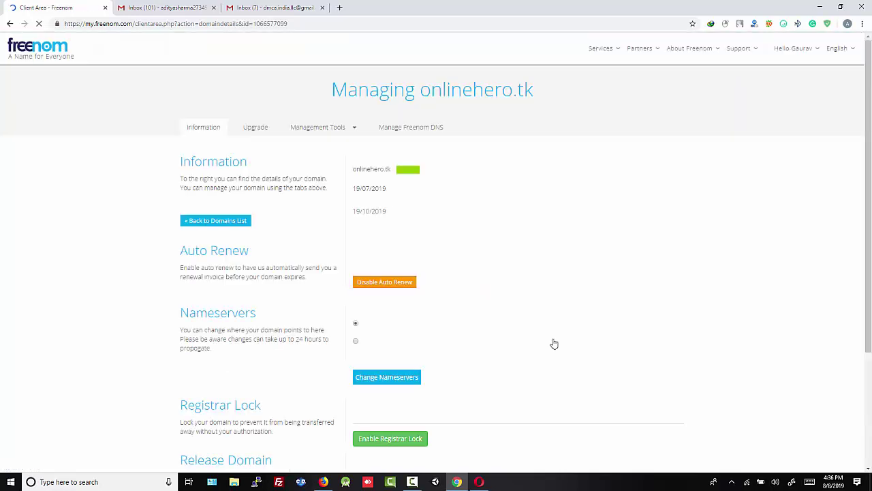
pyautogui.click(320, 148)
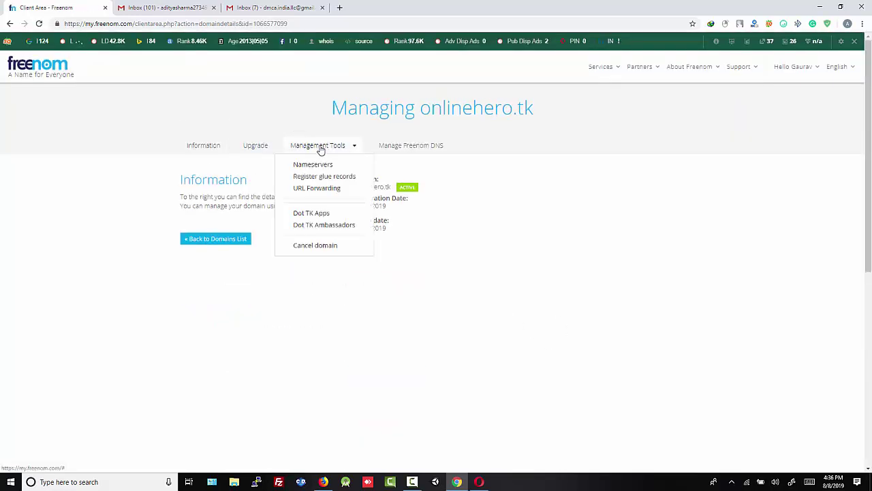
pyautogui.click(311, 167)
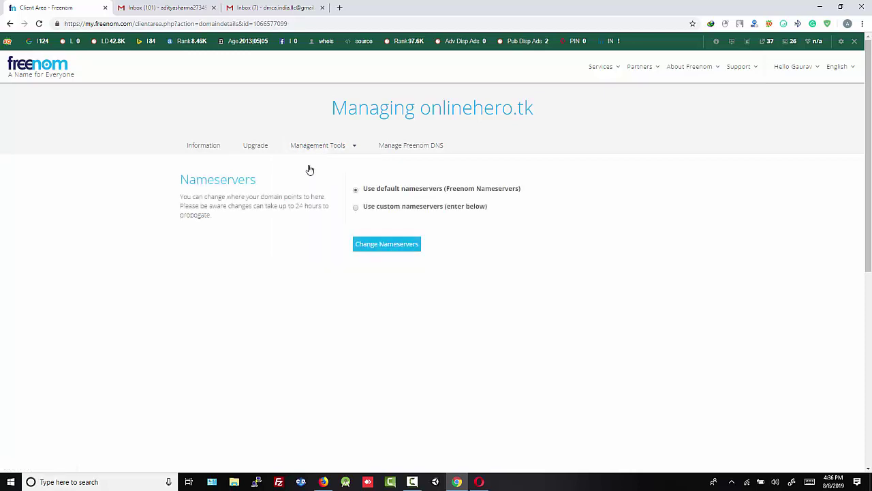
pyautogui.click(356, 209)
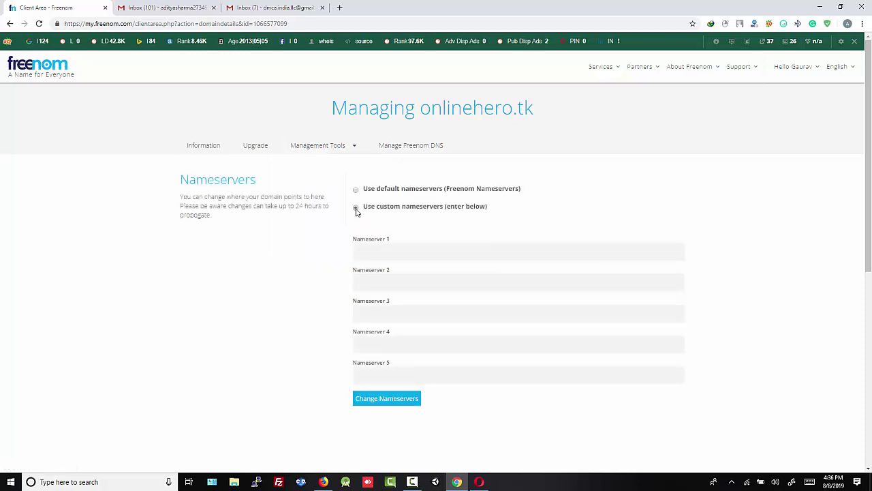
pyautogui.click(380, 252)
# Copy NS1.DREAM11NBA.COM from the Fantasy Host page into Nameserver 1.
pyautogui.click(323, 482)
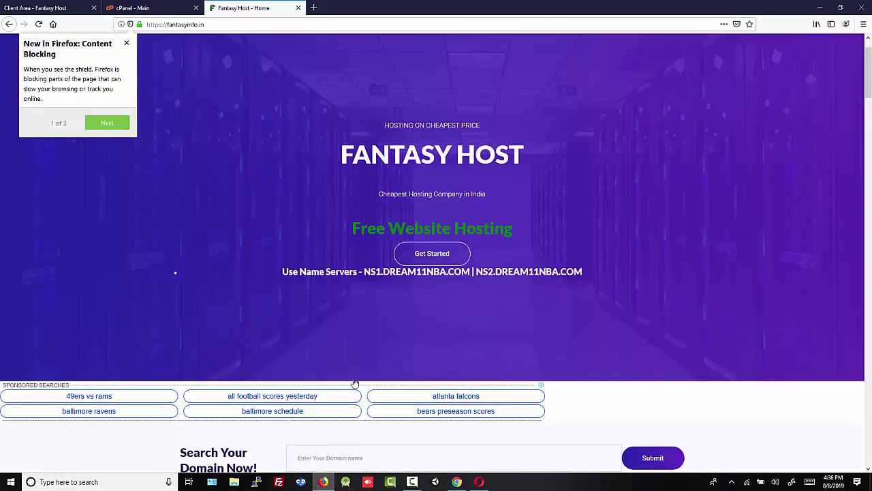
pyautogui.moveTo(470, 271); pyautogui.dragTo(374, 271)
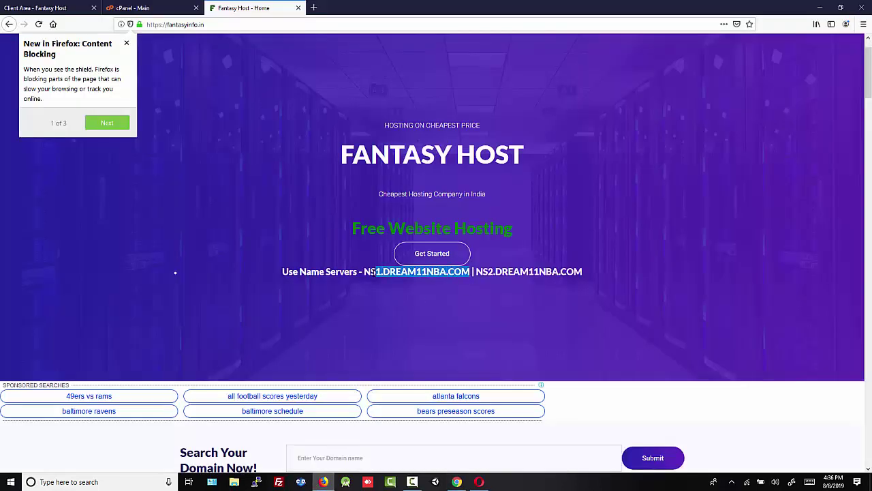
pyautogui.rightClick(373, 274)
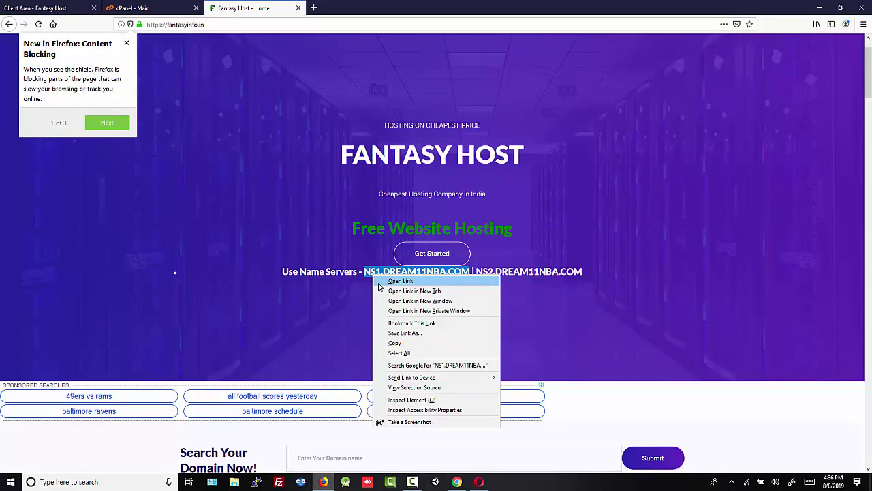
pyautogui.click(394, 343)
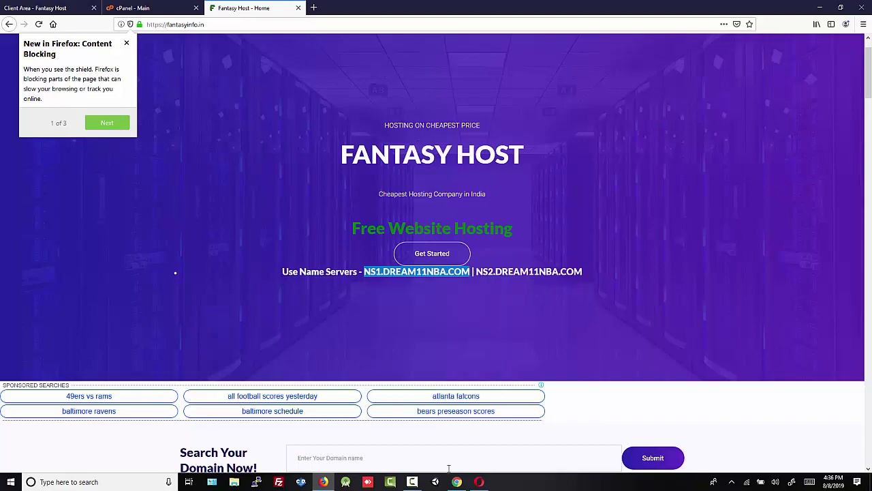
pyautogui.click(455, 481)
pyautogui.hotkey('ctrl', 'v')
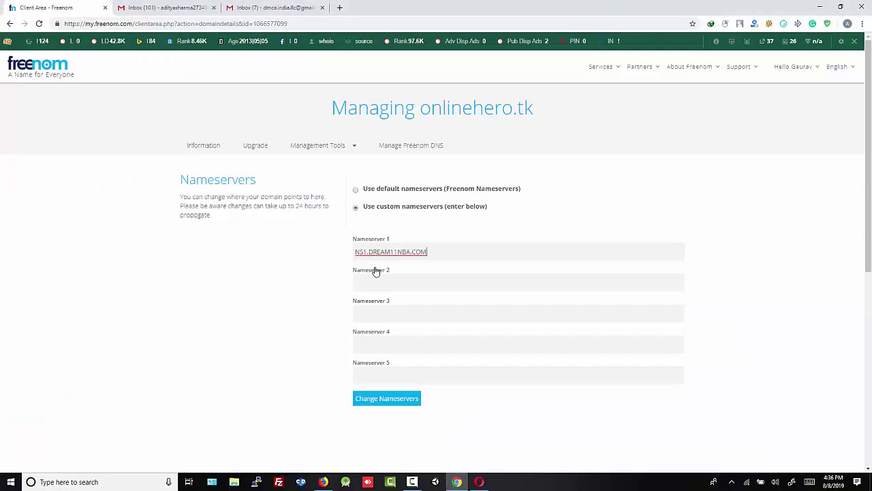
# Enter NS2.DREAM11NBA.COM as Nameserver 2 and save the custom nameservers.
pyautogui.click(374, 277)
pyautogui.hotkey('ctrl', 'v')
pyautogui.press('BackSpace')
pyautogui.write('2')
pyautogui.click(402, 400)
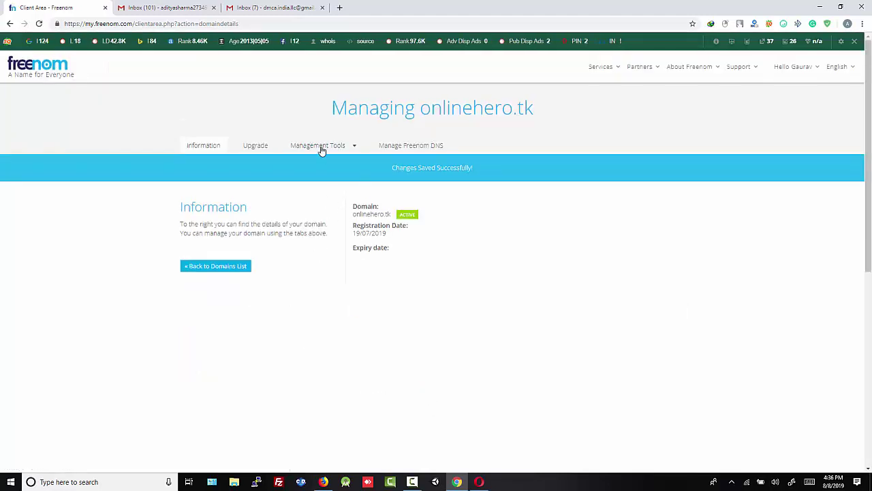
# Confirm the saved nameserver settings, then bring back the Fantasy Host page.
pyautogui.click(320, 147)
pyautogui.click(320, 166)
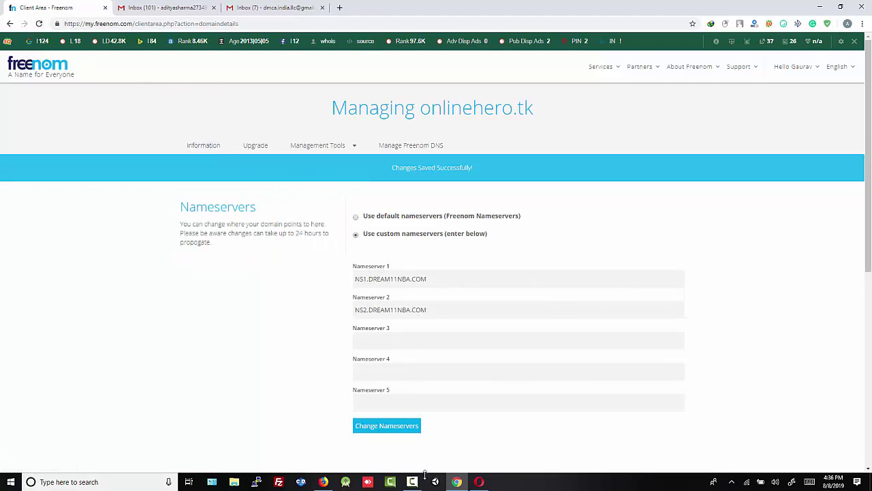
pyautogui.click(330, 481)
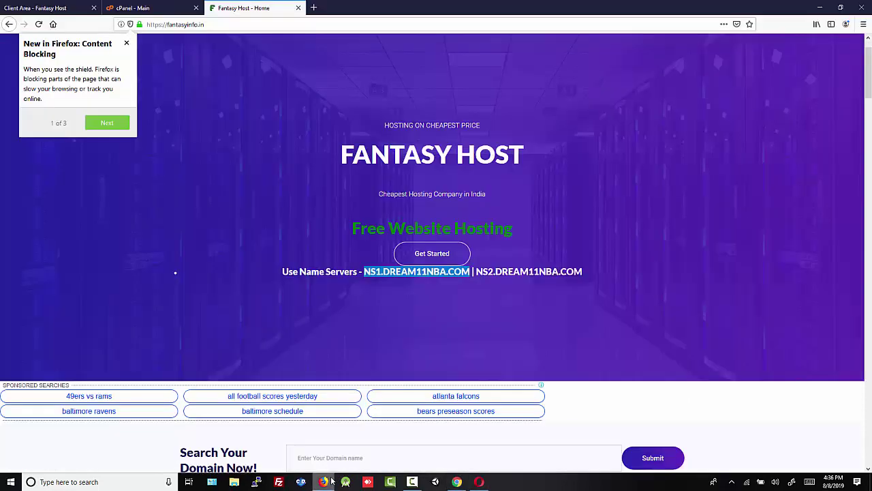
# Open onlinehero.tk from the cPanel dashboard (an 'Index of /' page), then return to cPanel home.
pyautogui.click(156, 9)
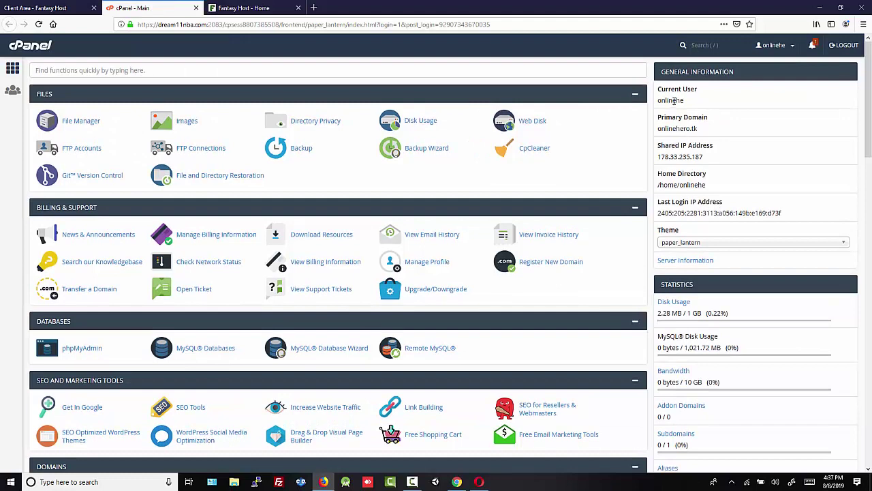
pyautogui.moveTo(702, 128); pyautogui.dragTo(659, 128)
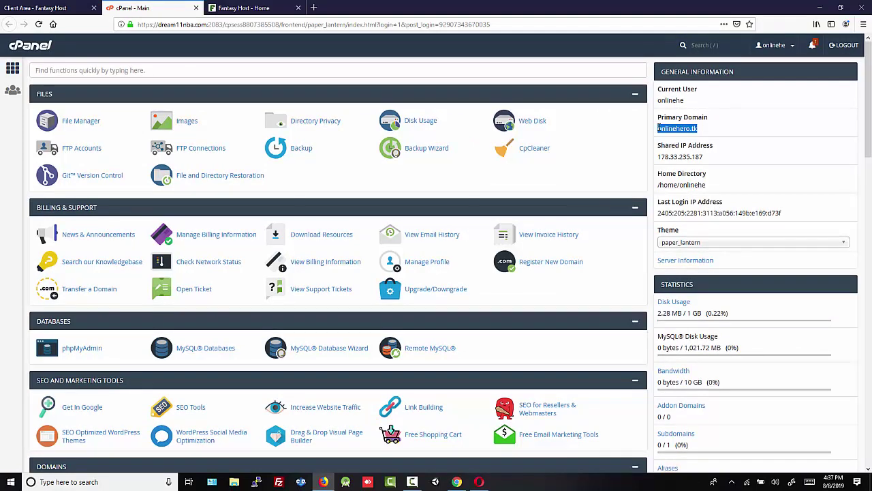
pyautogui.rightClick(662, 130)
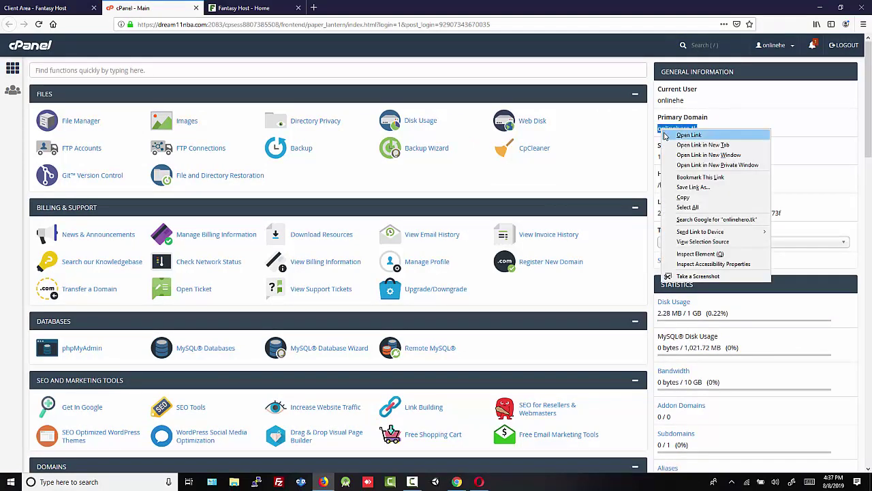
pyautogui.click(667, 136)
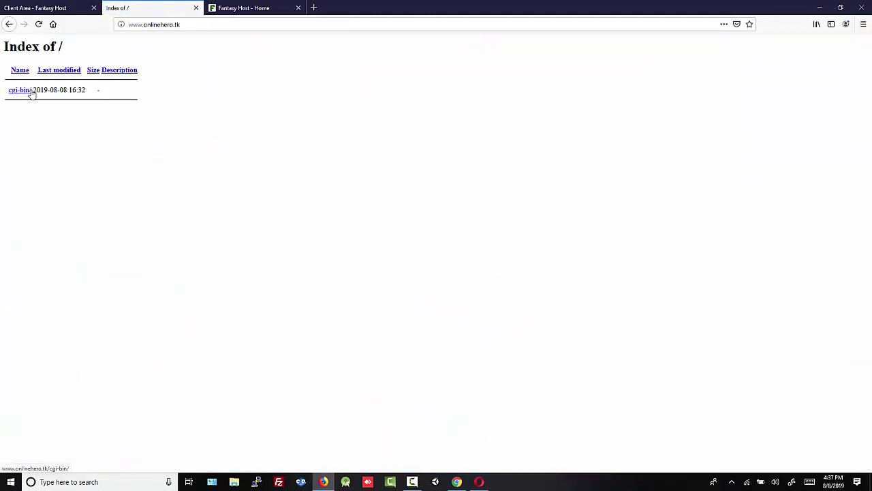
pyautogui.click(10, 25)
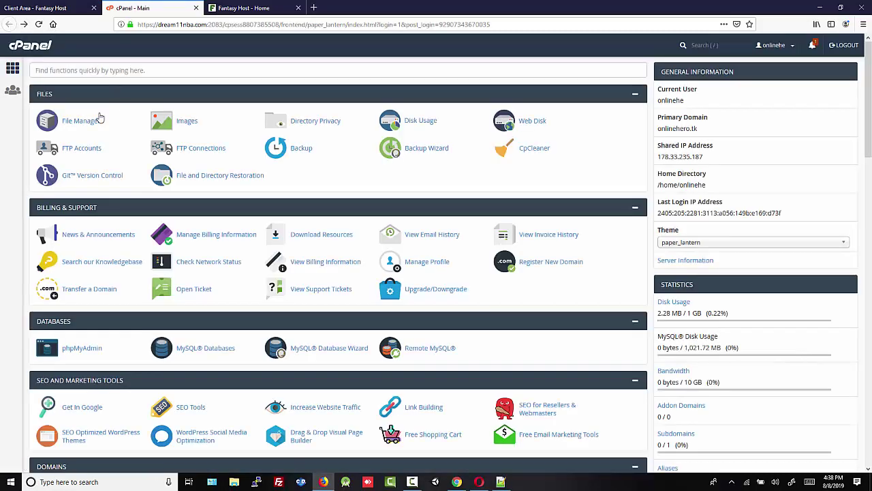
# Upload hello.html into public_html in File Manager and refresh the listing.
pyautogui.click(81, 128)
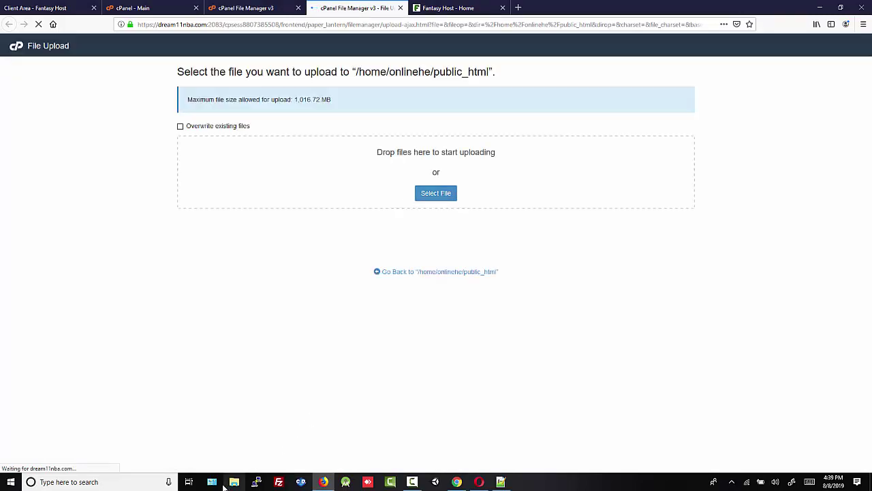
pyautogui.click(235, 482)
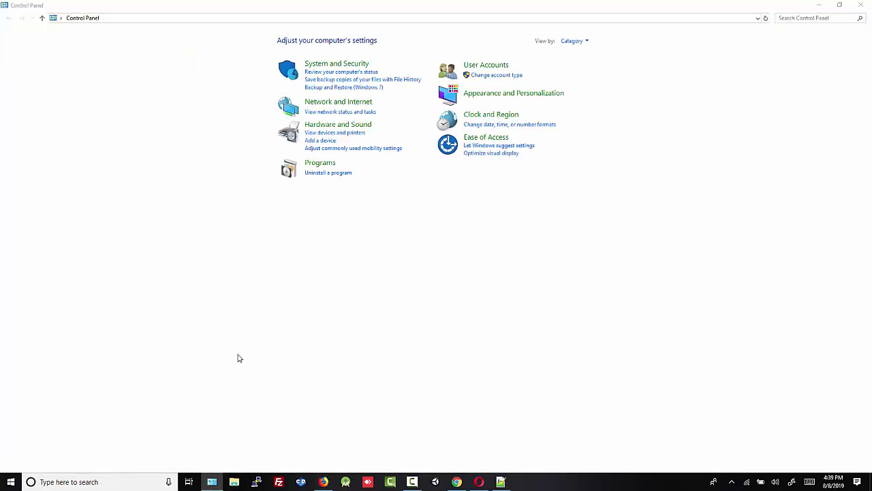
pyautogui.moveTo(481, 416); pyautogui.dragTo(436, 167)
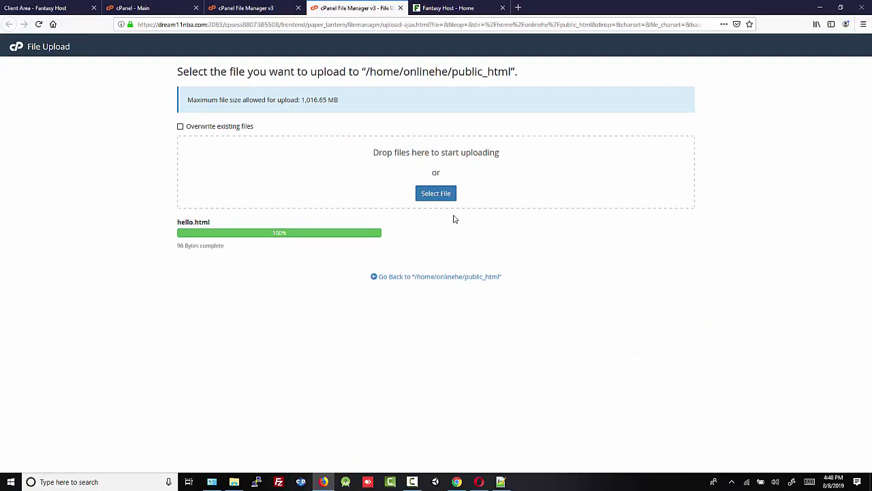
pyautogui.click(237, 6)
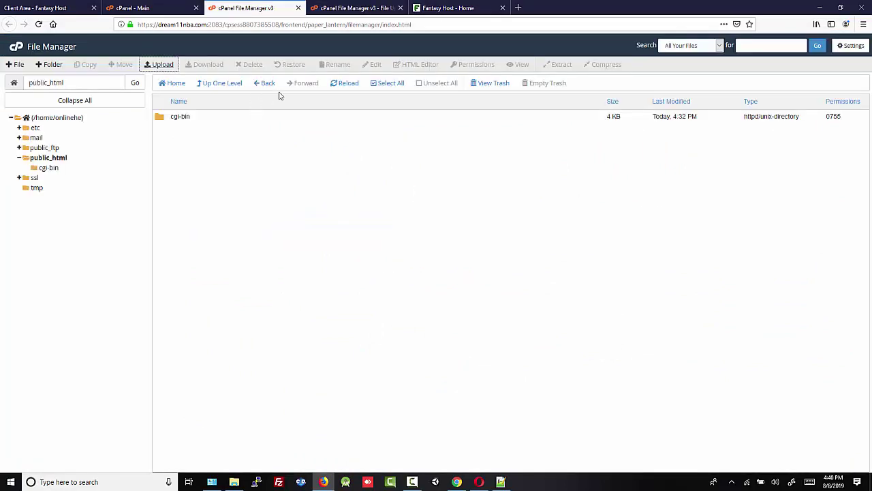
pyautogui.click(344, 86)
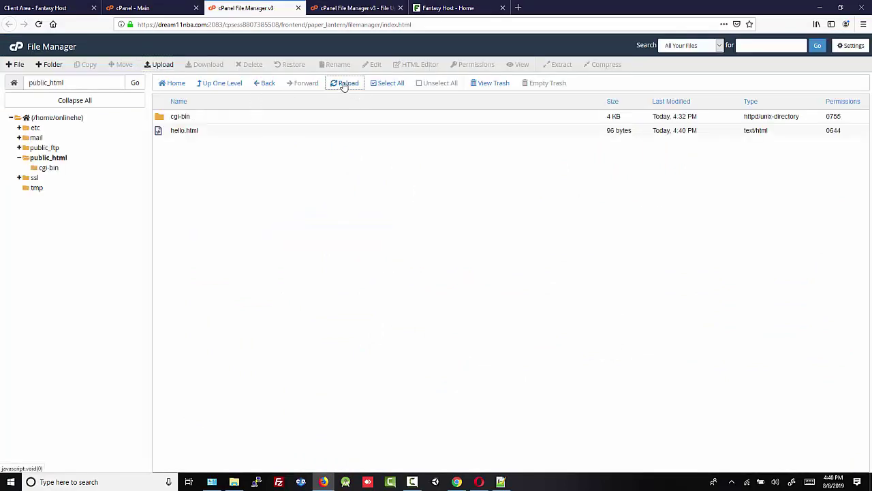
# Start renaming hello.html to index.html.
pyautogui.rightClick(182, 131)
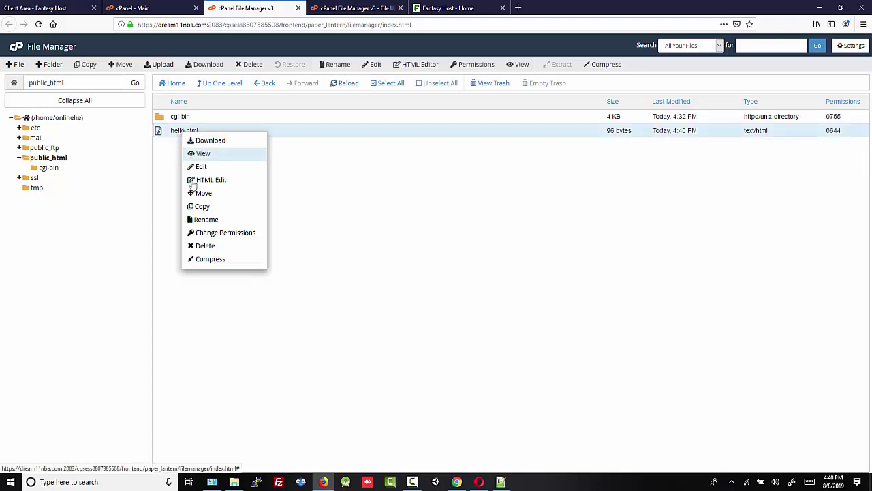
pyautogui.click(198, 221)
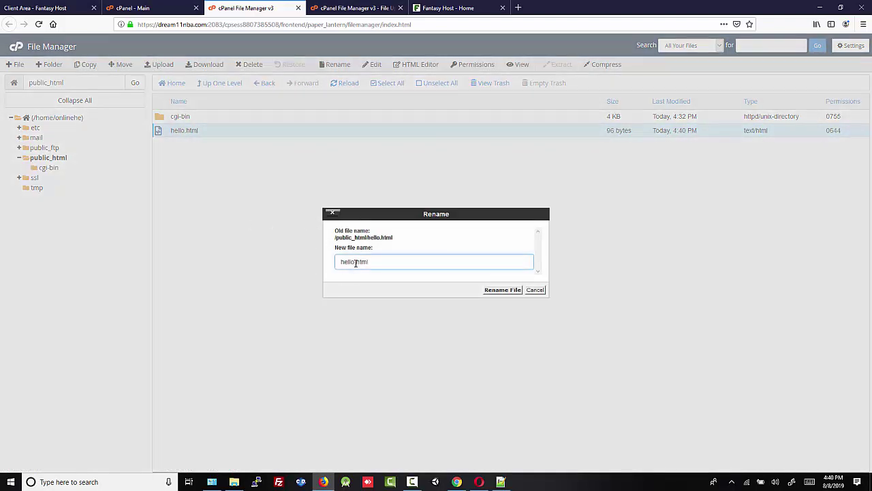
pyautogui.press('BackSpace')
pyautogui.press('BackSpace')
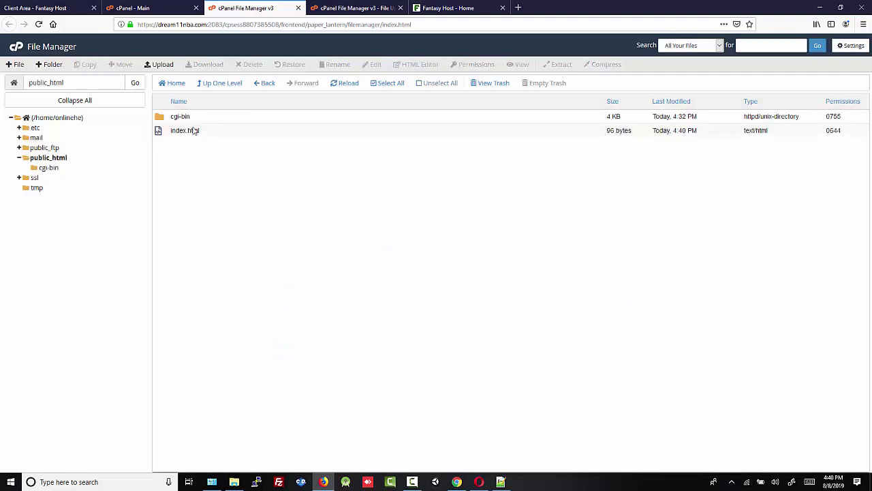
pyautogui.click(37, 10)
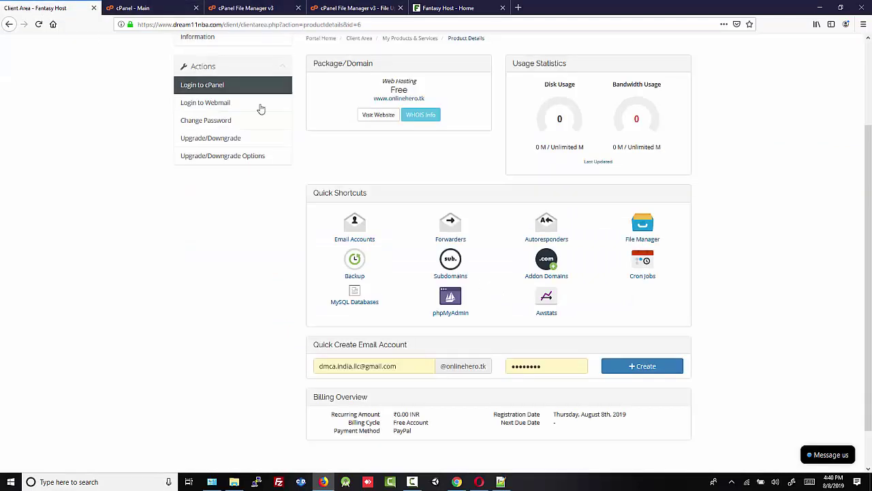
pyautogui.click(397, 101)
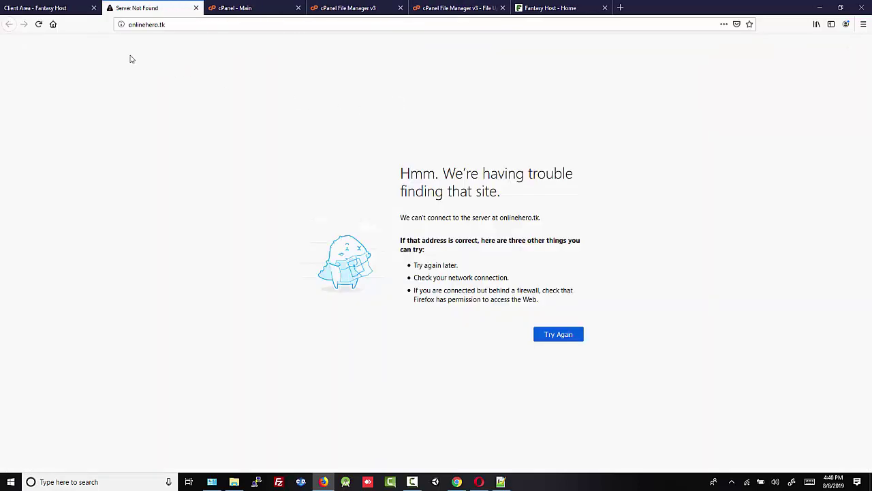
pyautogui.click(39, 24)
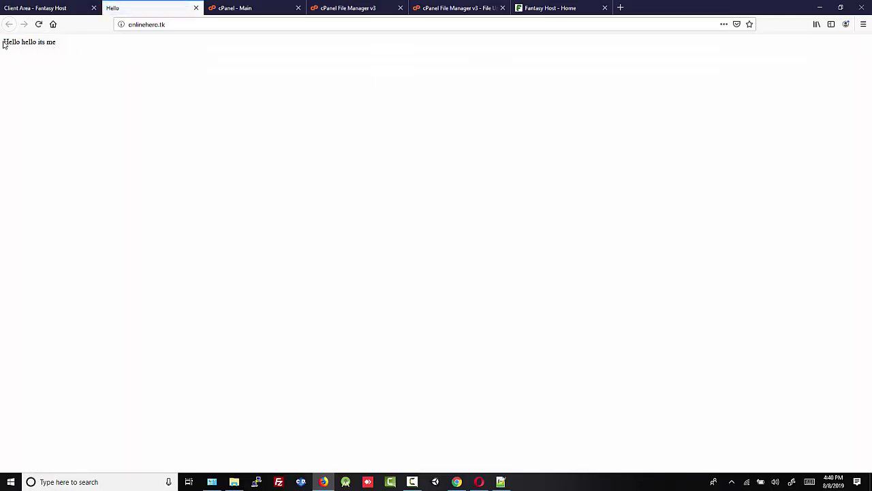
pyautogui.moveTo(4, 43); pyautogui.dragTo(57, 41)
pyautogui.click(75, 47)
pyautogui.moveTo(2, 45); pyautogui.dragTo(66, 44)
pyautogui.click(82, 44)
pyautogui.click(38, 25)
pyautogui.moveTo(7, 46); pyautogui.dragTo(64, 53)
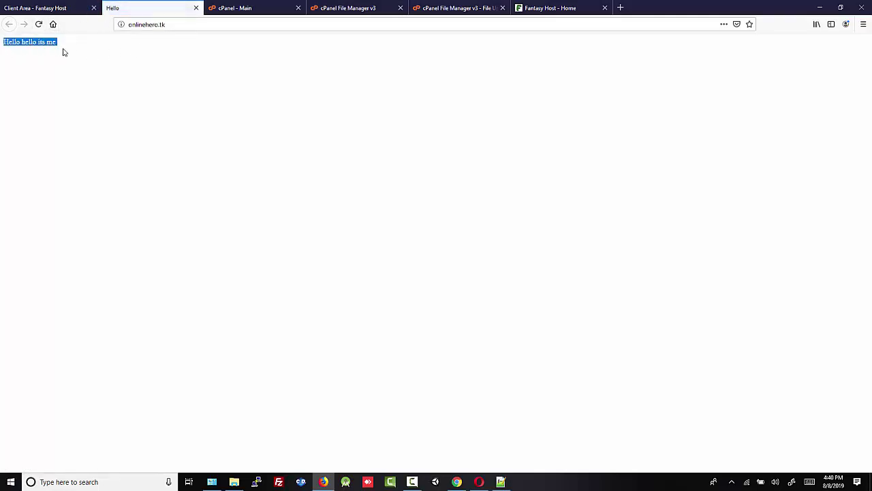
pyautogui.click(78, 52)
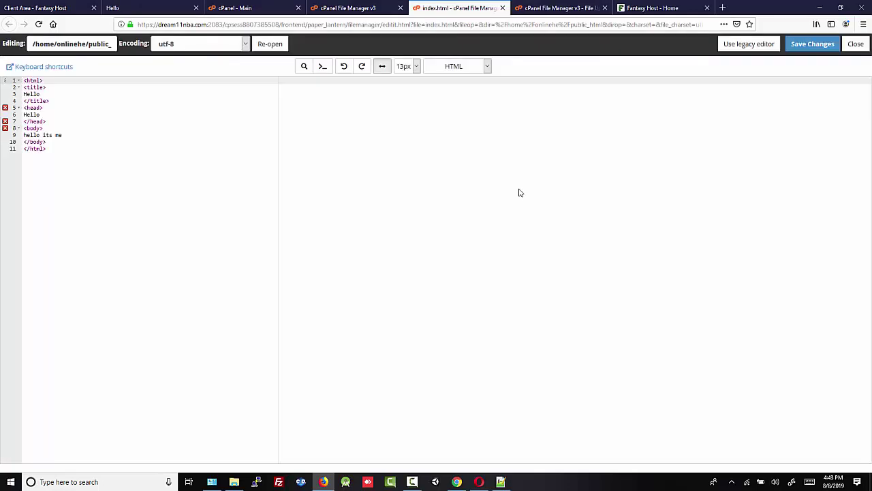
# Add 'Website is coming soon' wrapped in <h2> tags below line 9 of index.html.
pyautogui.click(66, 135)
pyautogui.press('Return')
pyautogui.press('Return')
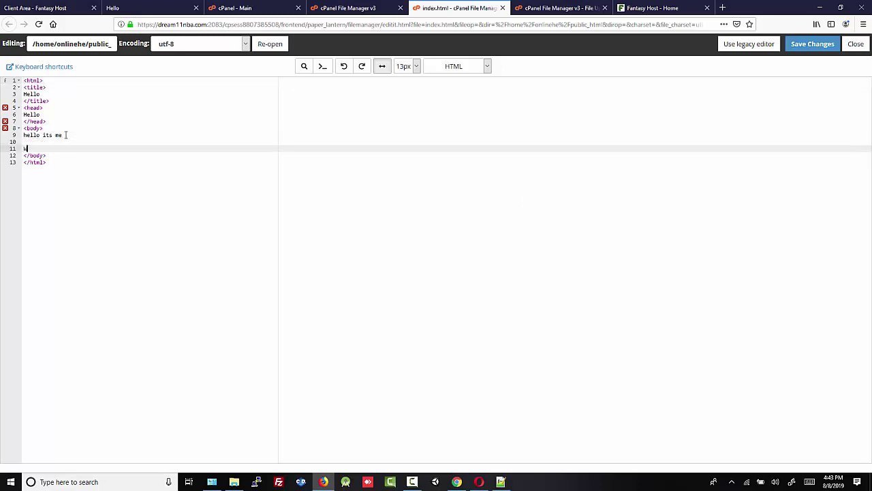
pyautogui.write('Website is coming soon')
pyautogui.click(23, 148)
pyautogui.write('<h2>')
pyautogui.click(117, 153)
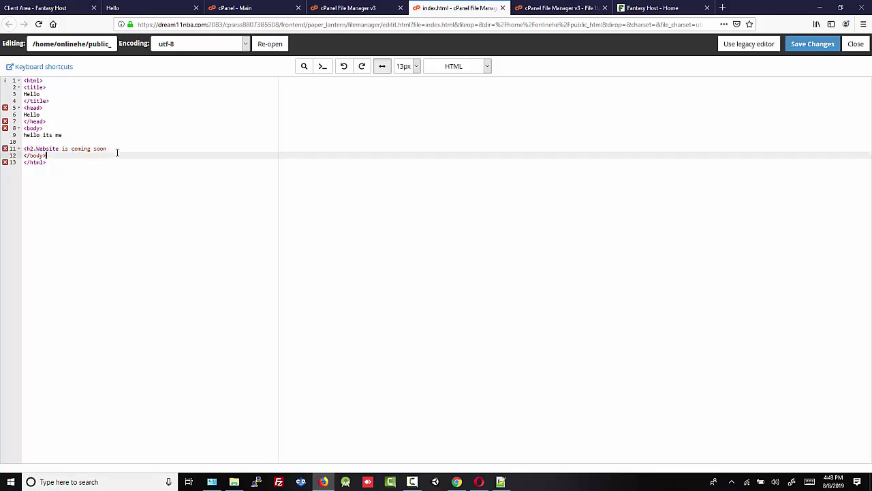
pyautogui.click(117, 149)
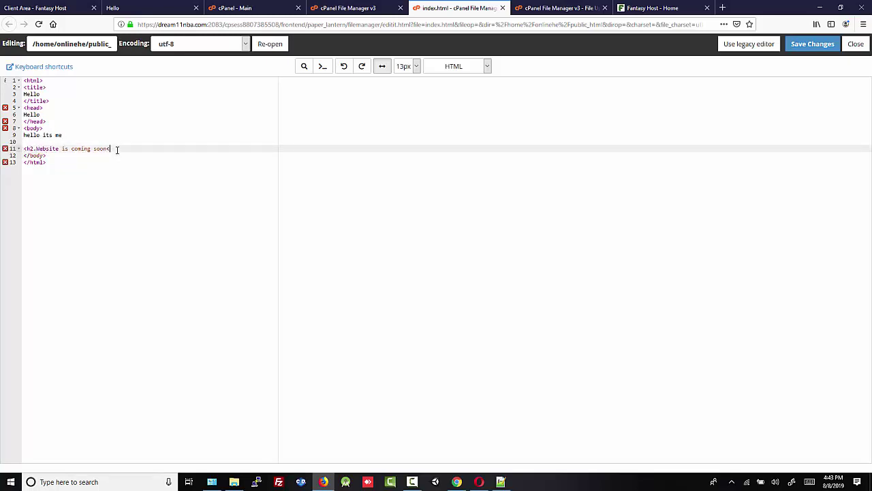
pyautogui.write('</h2>')
# Tidy line 11 so it reads exactly <h2> Website is coming soon</h2>.
pyautogui.moveTo(136, 149); pyautogui.dragTo(165, 148)
pyautogui.press('BackSpace')
pyautogui.click(61, 148)
pyautogui.press('BackSpace')
pyautogui.press('BackSpace')
pyautogui.press('BackSpace')
pyautogui.press('BackSpace')
pyautogui.press('BackSpace')
pyautogui.press('BackSpace')
pyautogui.press('BackSpace')
pyautogui.press('BackSpace')
pyautogui.press('BackSpace')
pyautogui.write('> Website')
pyautogui.write(' is coming')
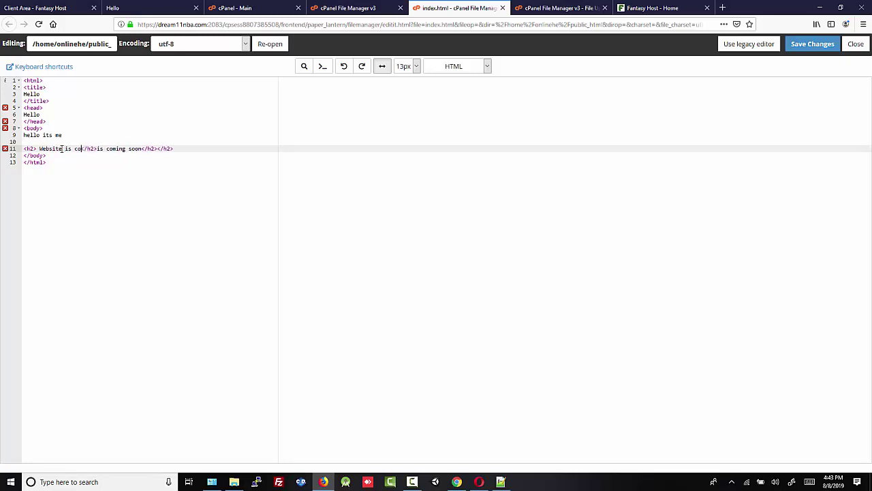
pyautogui.write(' soon')
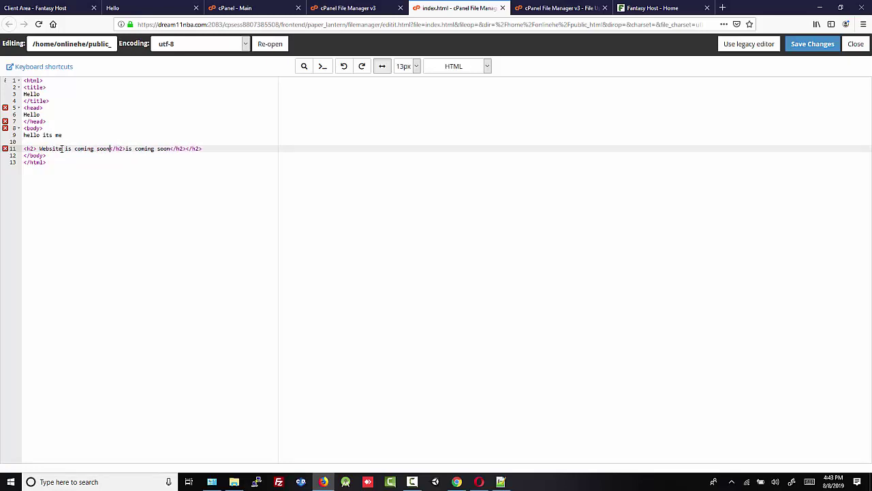
pyautogui.moveTo(126, 149); pyautogui.dragTo(207, 149)
pyautogui.press('BackSpace')
# Save index.html and reload onlinehero.tk to see the 'Website is coming soon' heading.
pyautogui.click(813, 44)
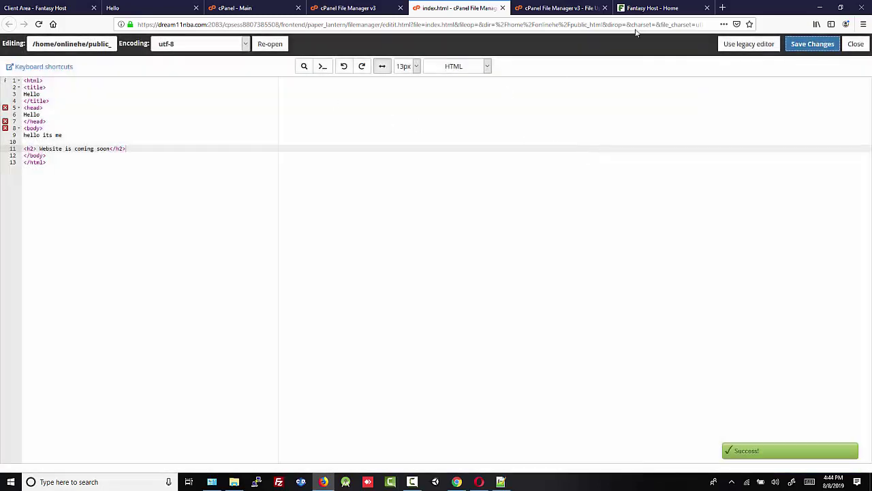
pyautogui.click(136, 8)
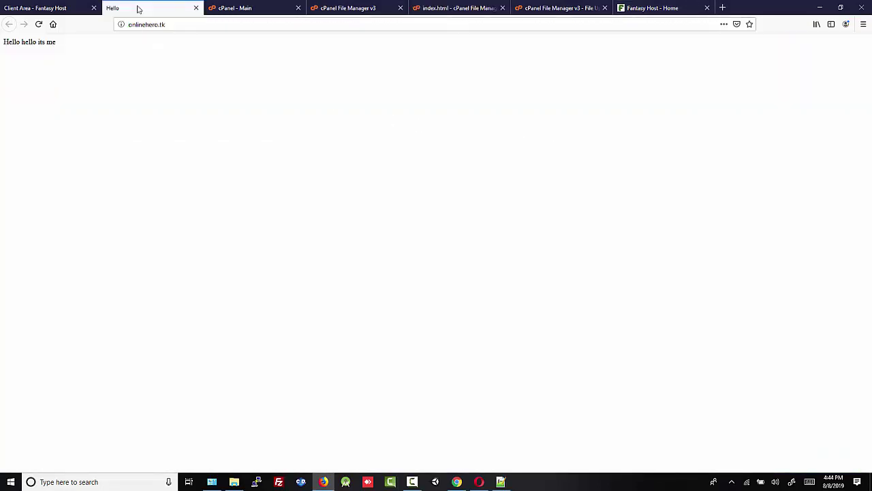
pyautogui.click(39, 24)
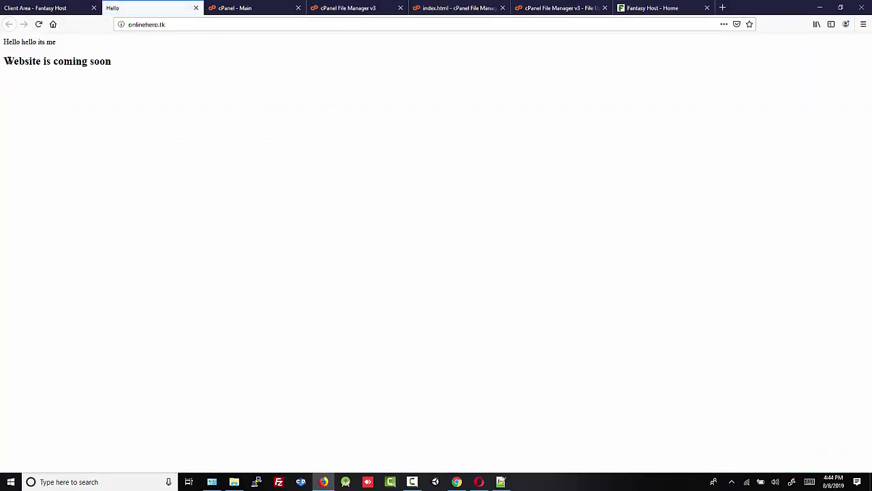
pyautogui.moveTo(2, 61); pyautogui.dragTo(120, 70)
pyautogui.click(125, 69)
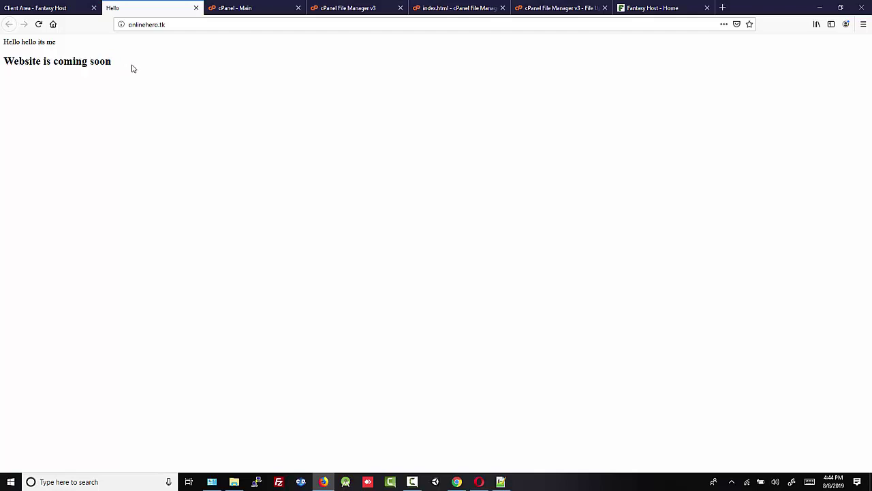